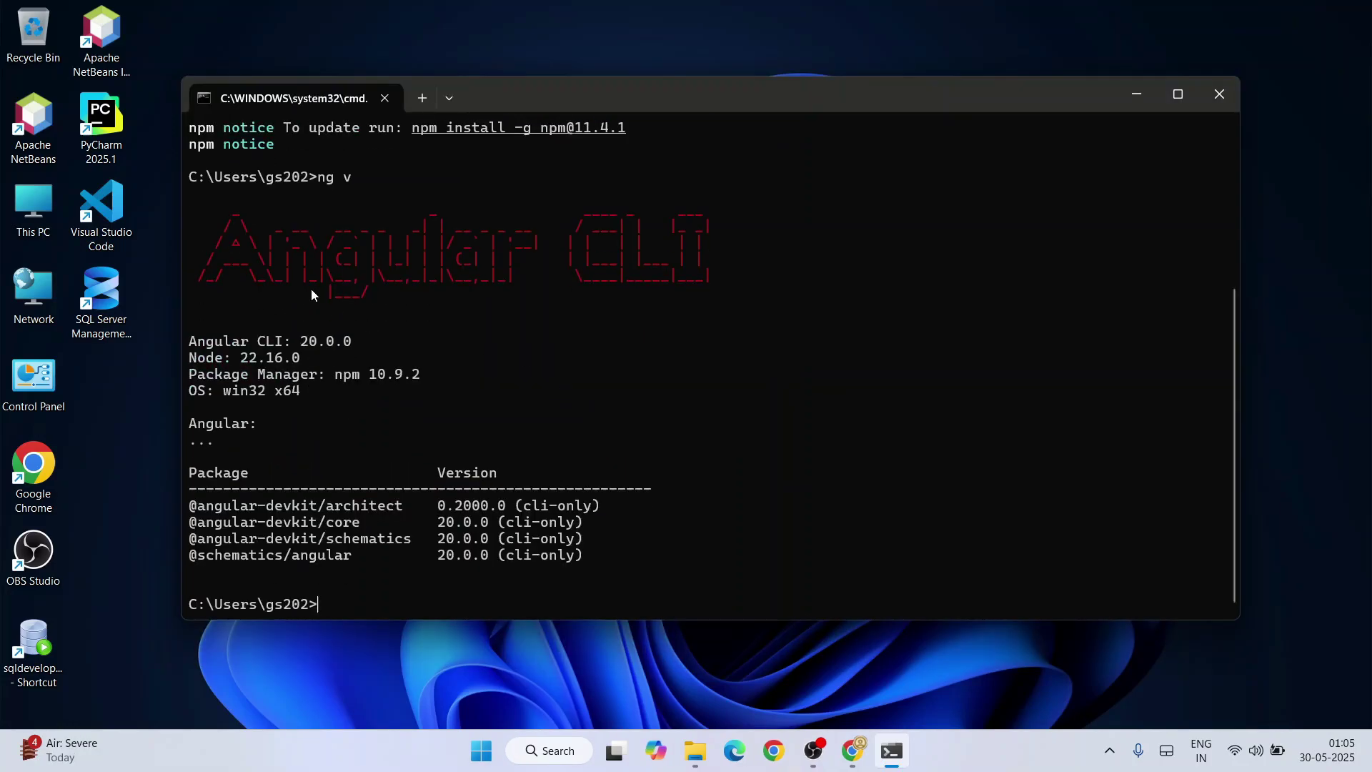
Step: Copy the Angular CLI: 20.0.0 line from the version report
drag(204, 225, 679, 561)
click(794, 603)
drag(188, 342, 356, 343)
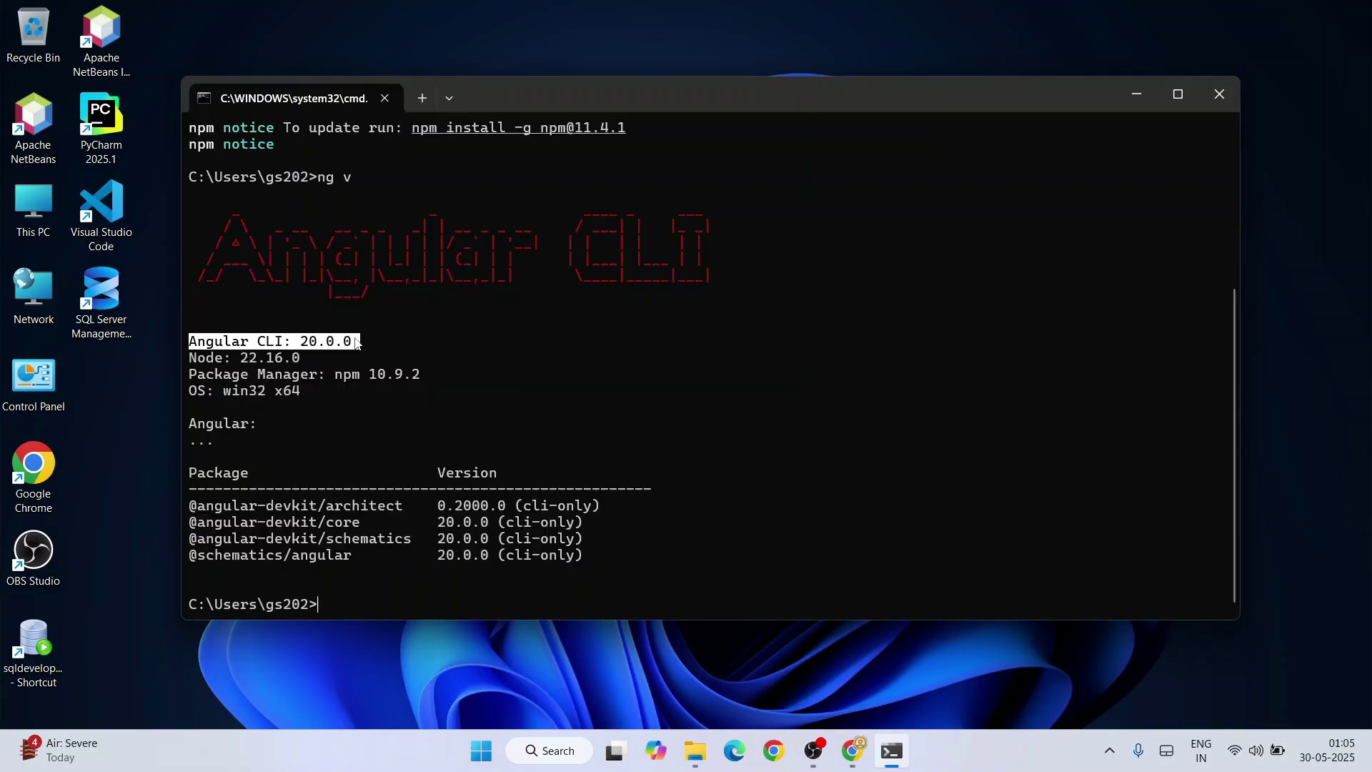
key(ctrl+c)
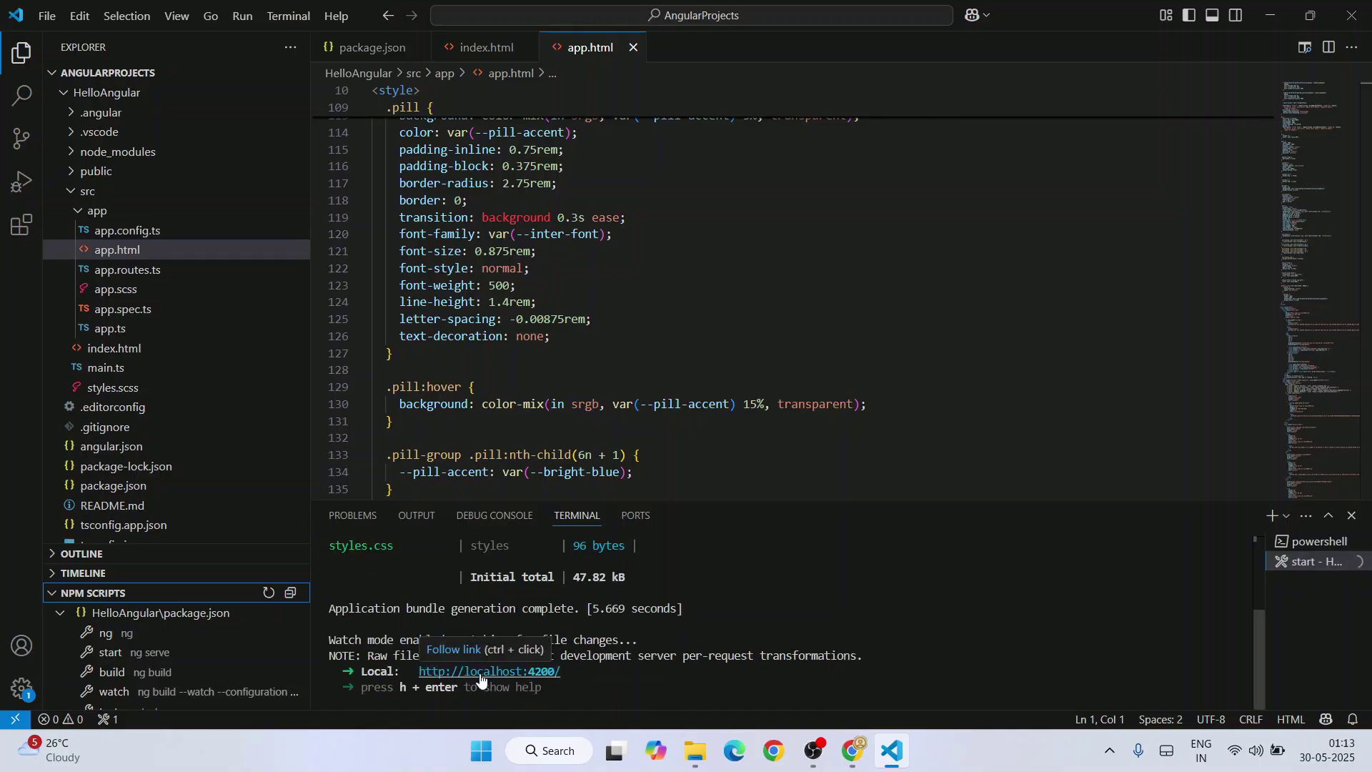
Step: Open the running HelloAngular app at localhost:4200 and scroll down through the homepage sections
ctrl+click(481, 674)
drag(370, 189, 746, 189)
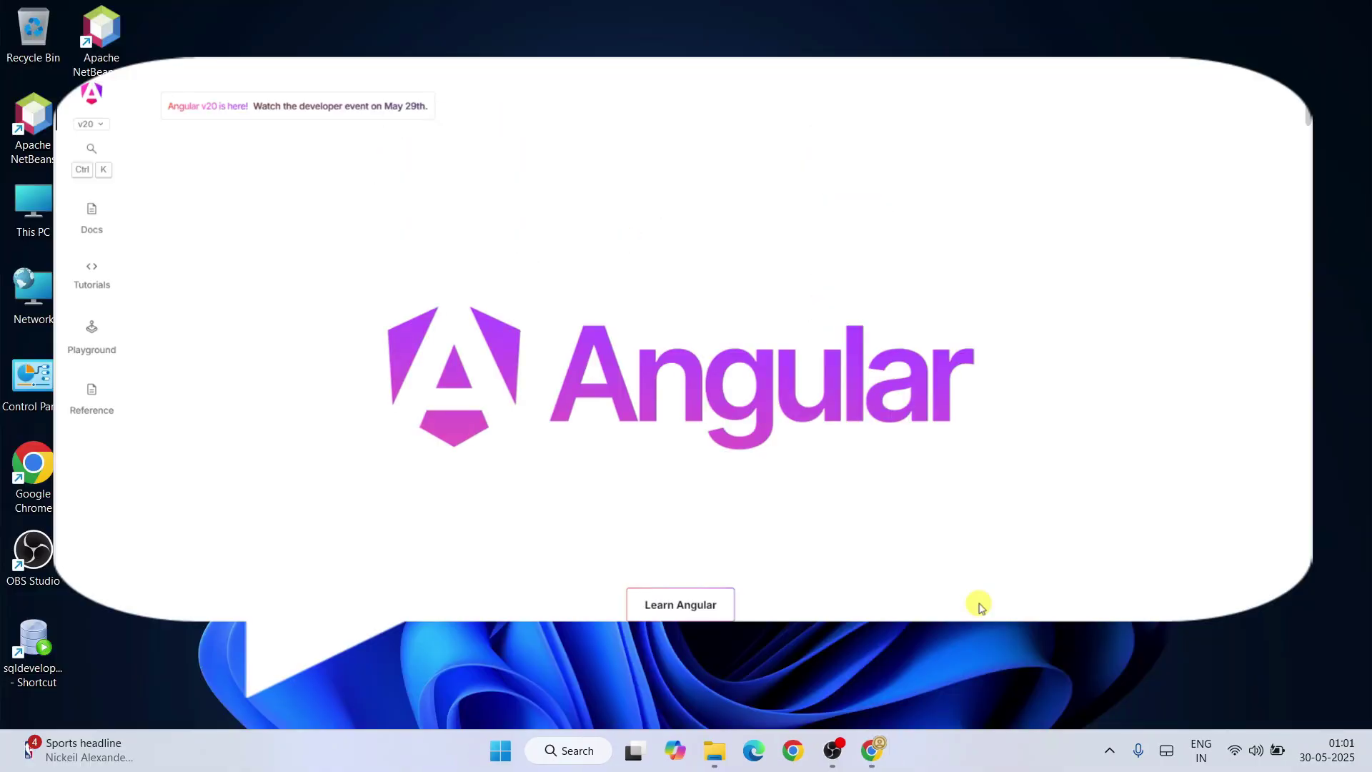
scroll(979, 606, down, 5)
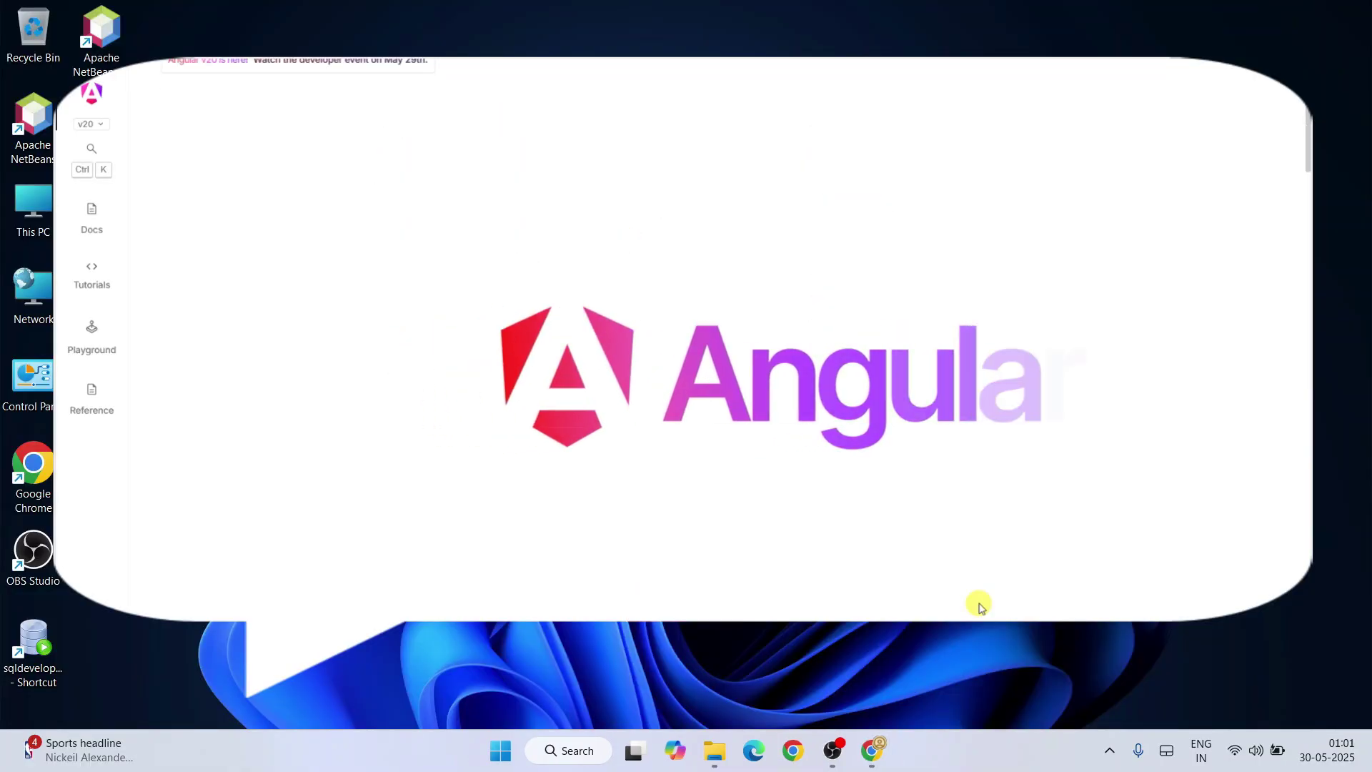
scroll(980, 606, down, 5)
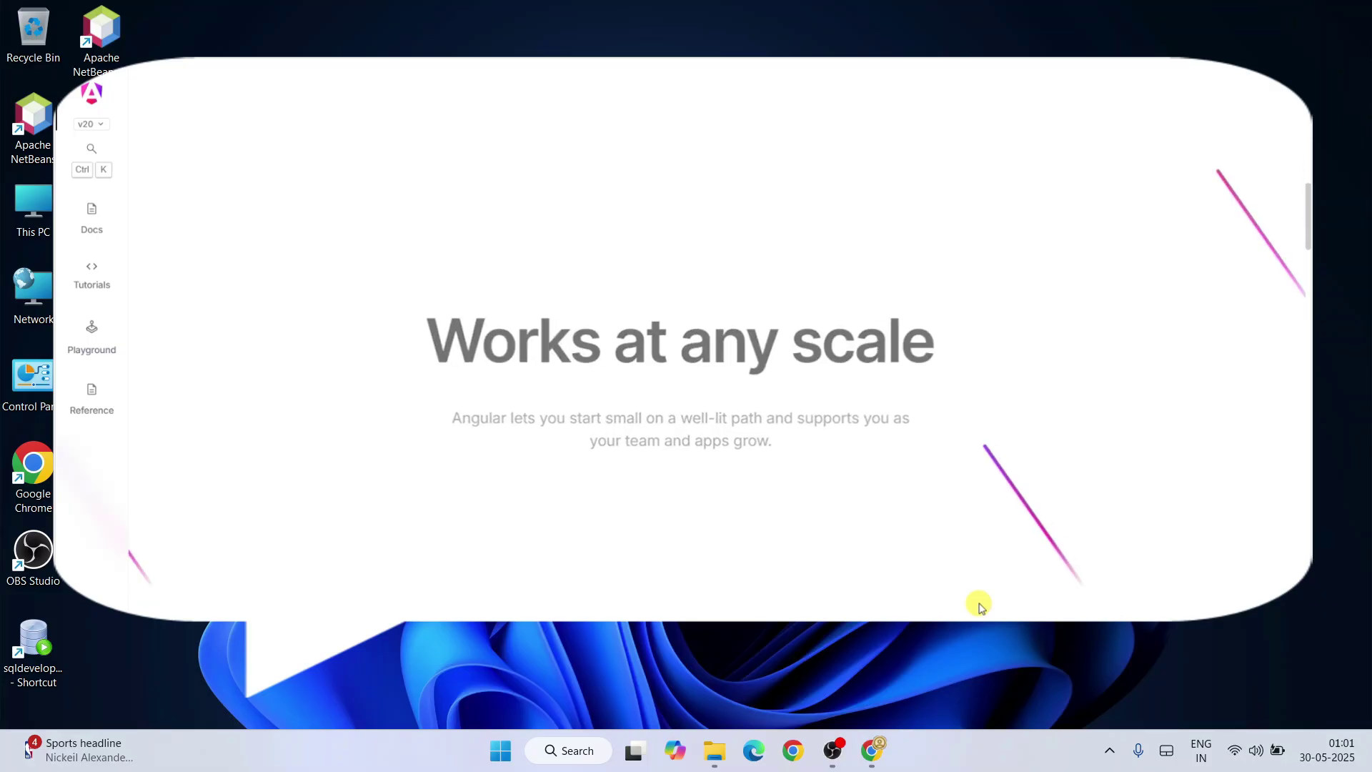
scroll(979, 606, down, 5)
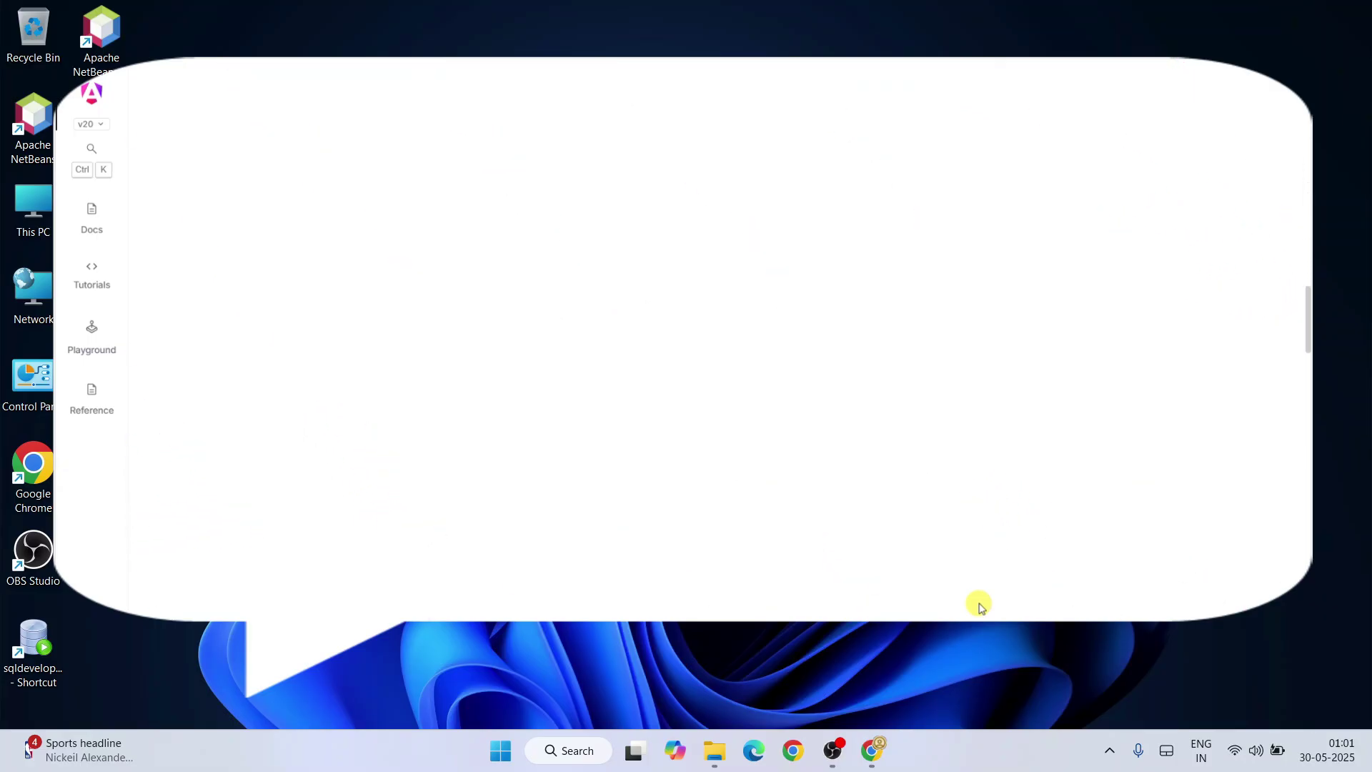
scroll(979, 606, down, 5)
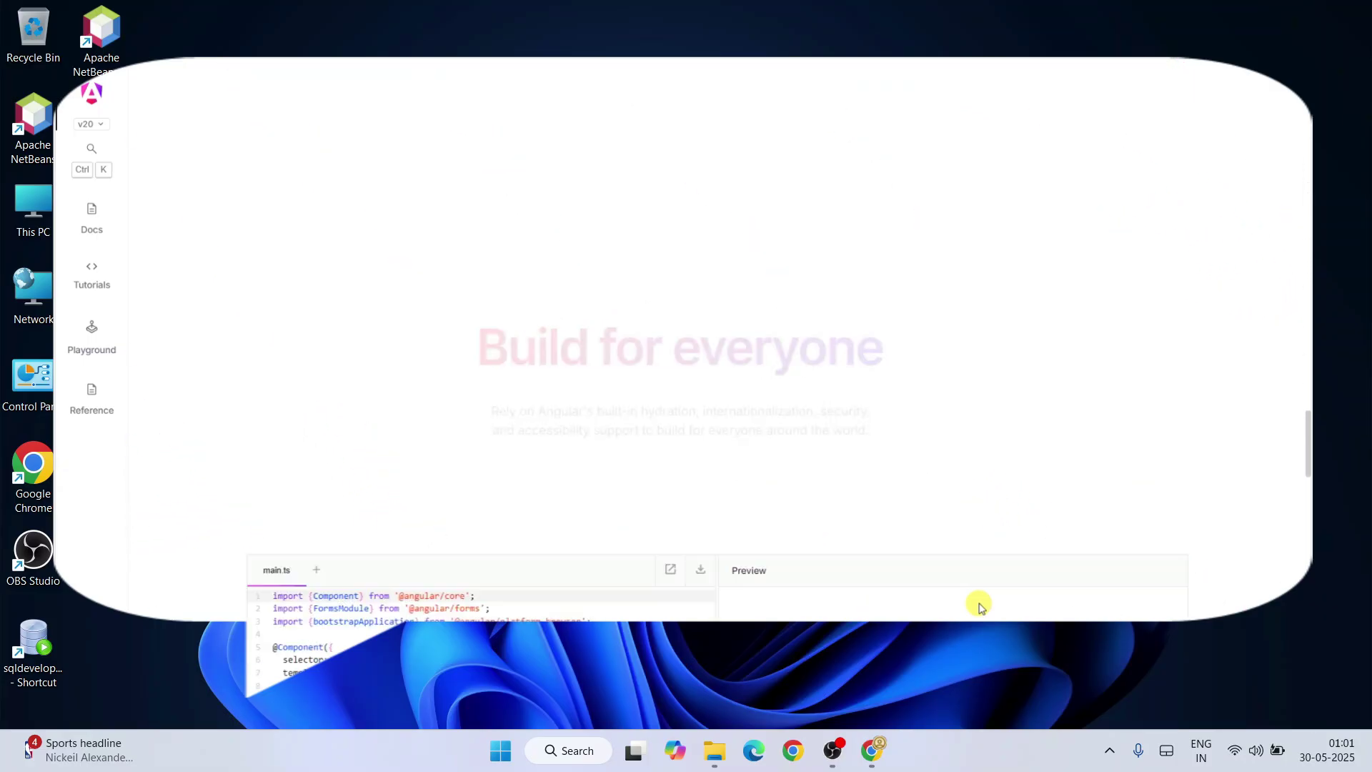
scroll(979, 607, down, 2)
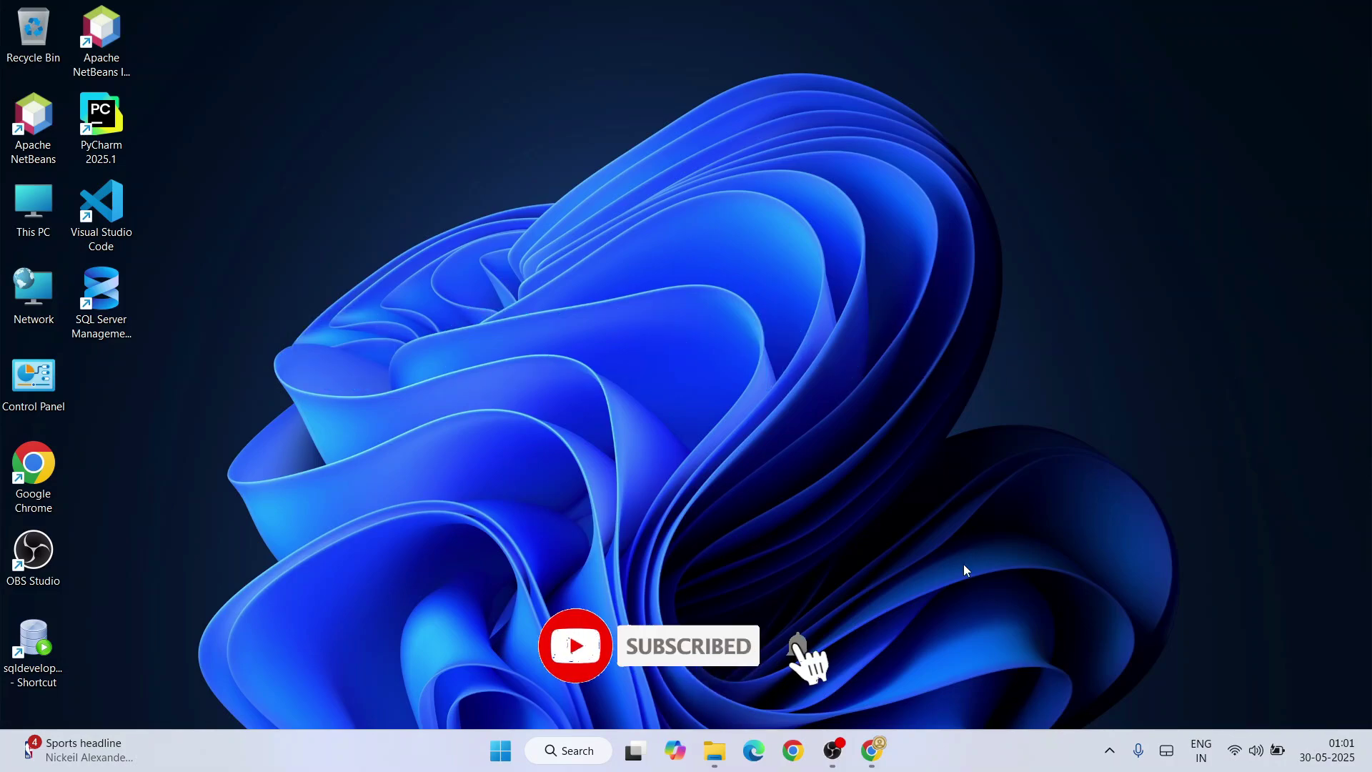
Step: Search Google for 'node js' in Chrome and open the nodejs.org/en result
click(881, 749)
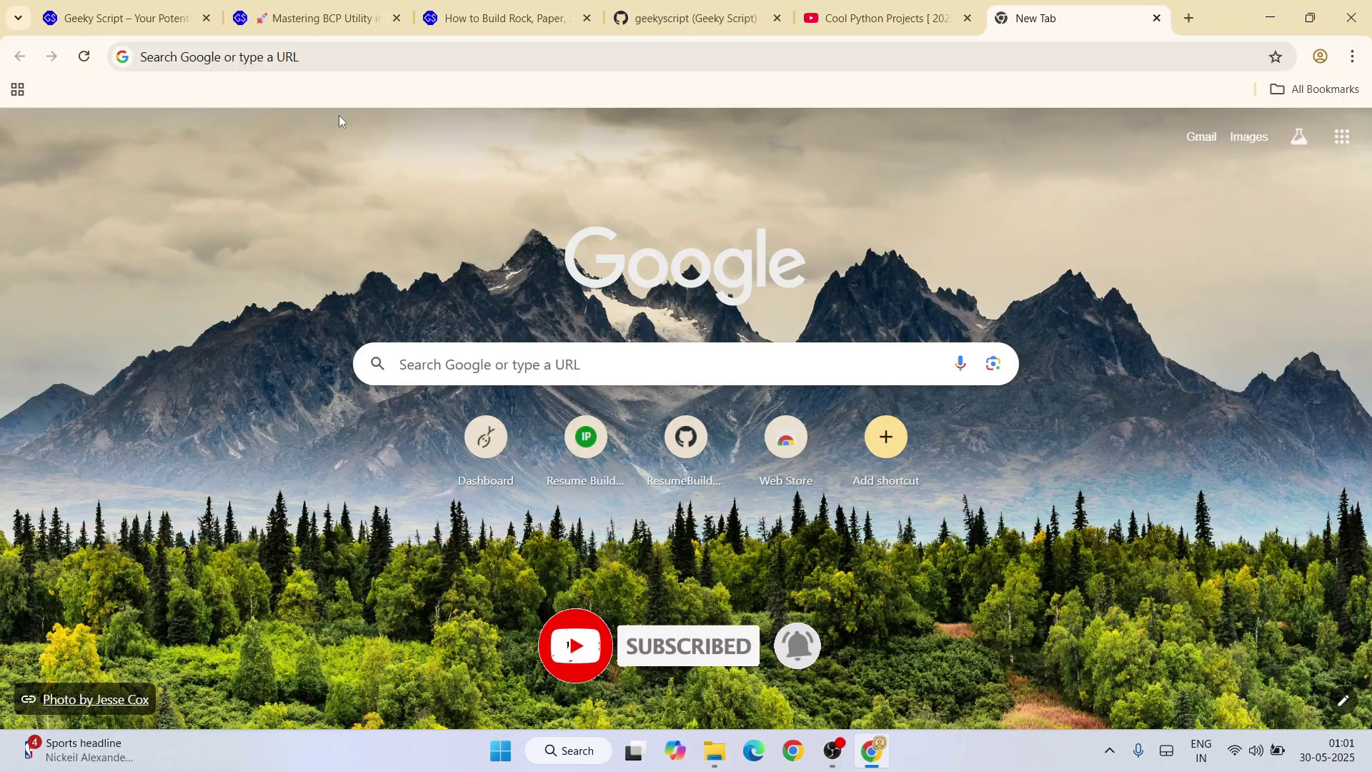
click(449, 61)
text(node js)
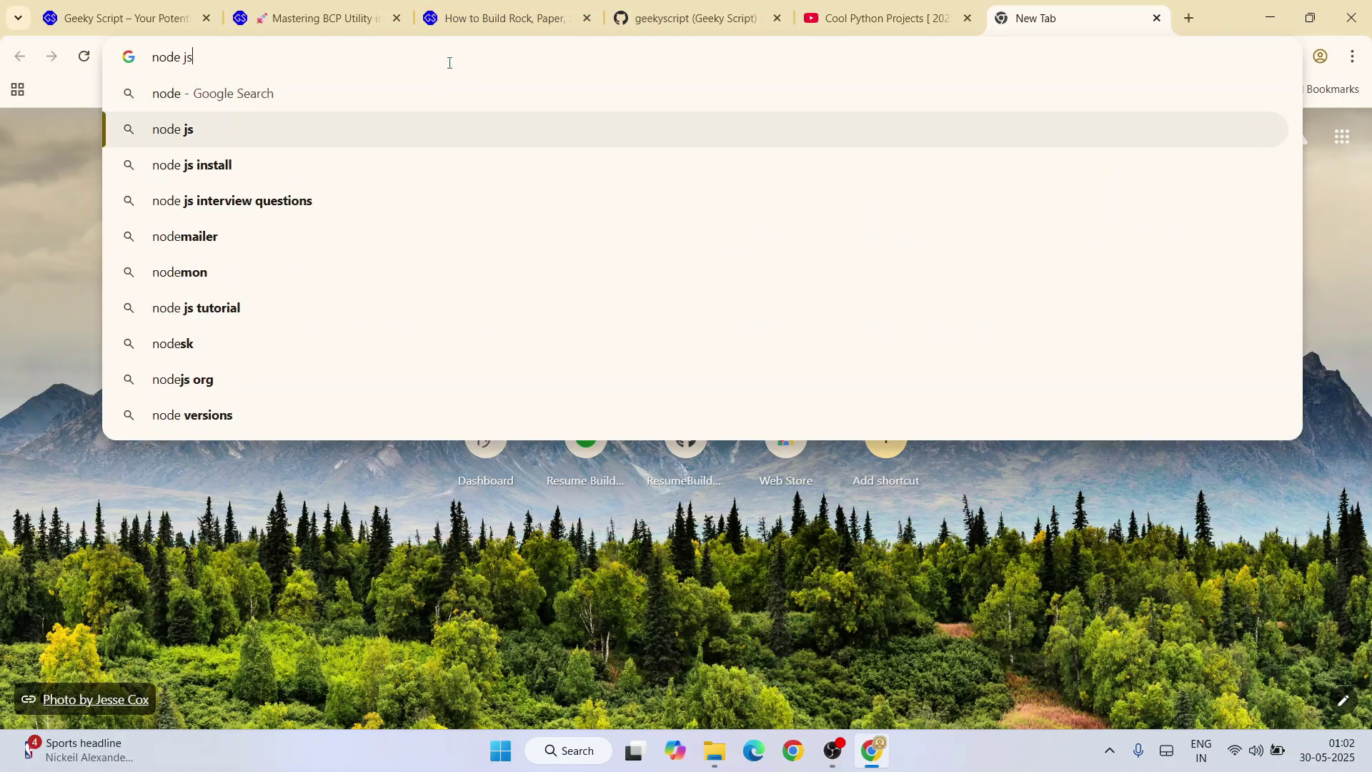
key(Return)
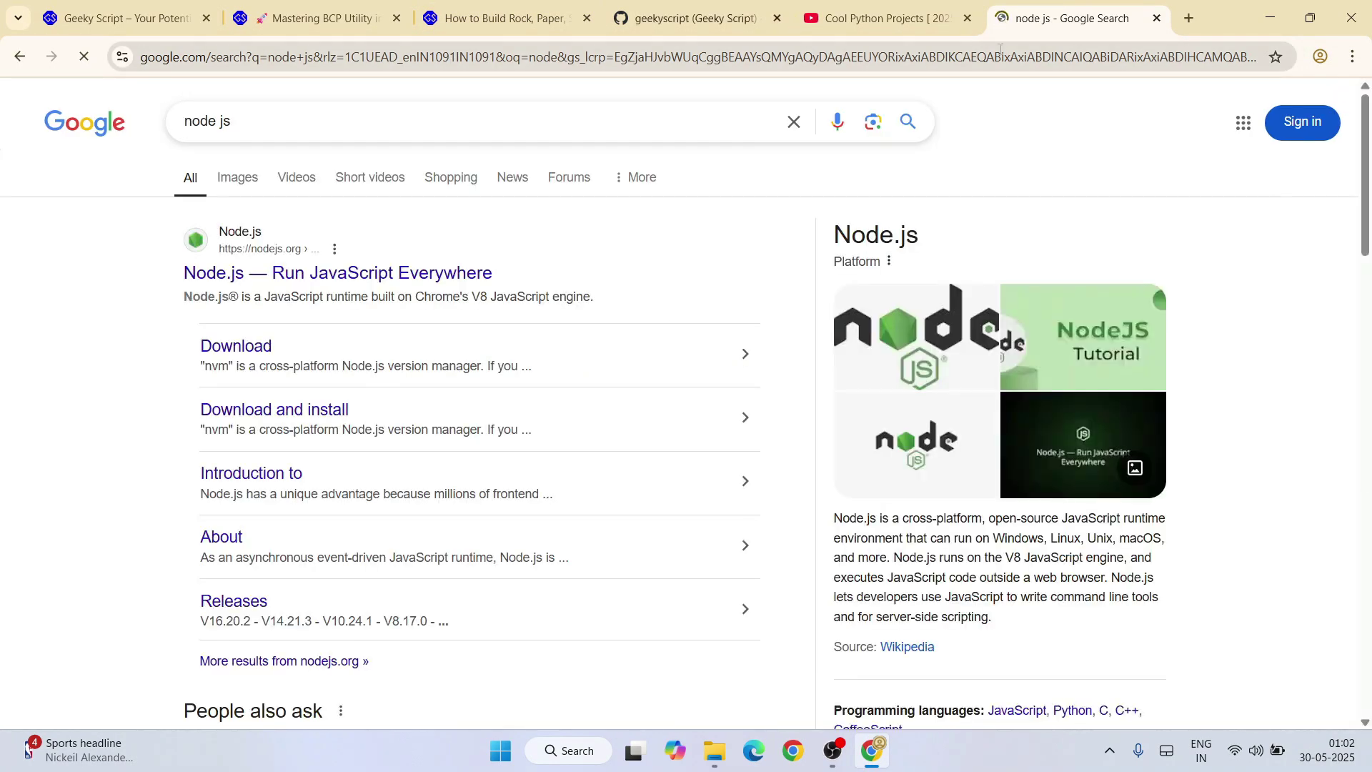
click(366, 270)
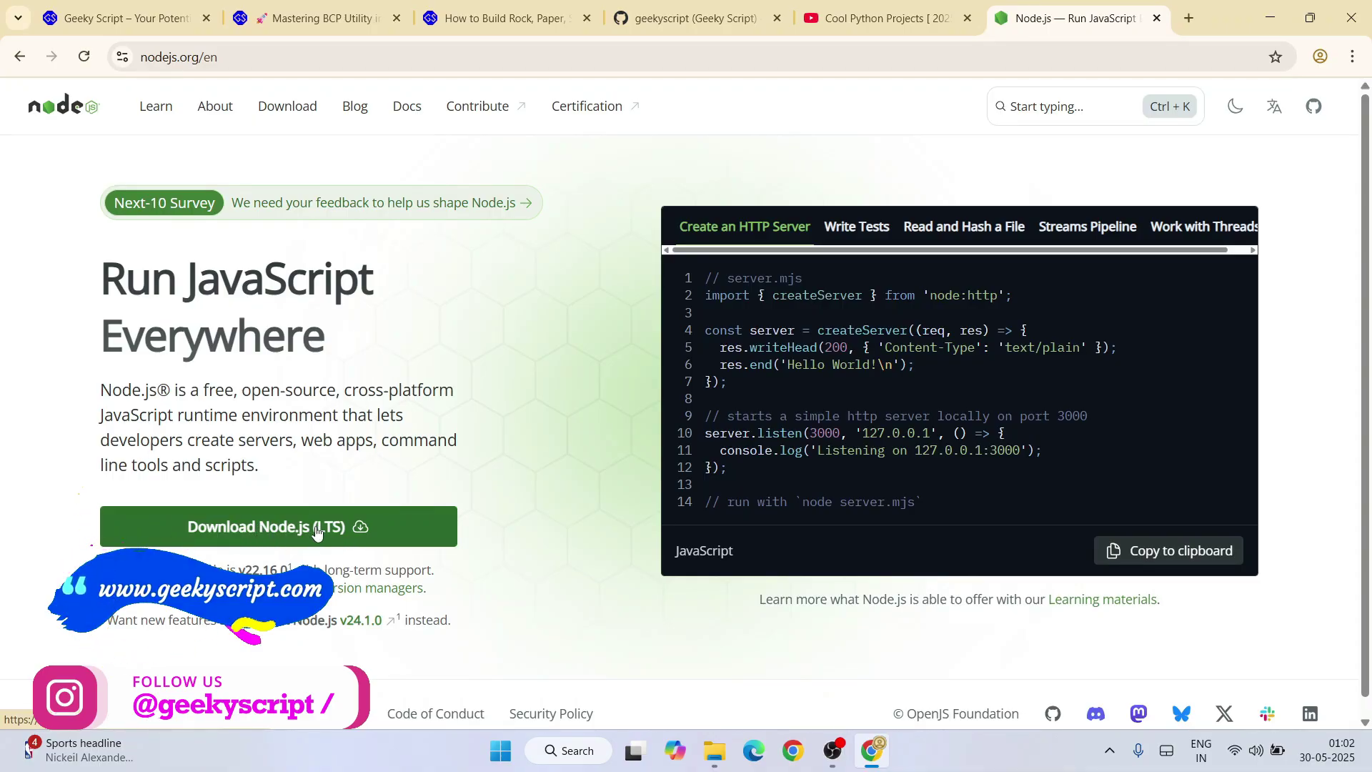
Step: Highlight the v22.16.0 LTS version number on the Node.js homepage
drag(201, 570, 309, 571)
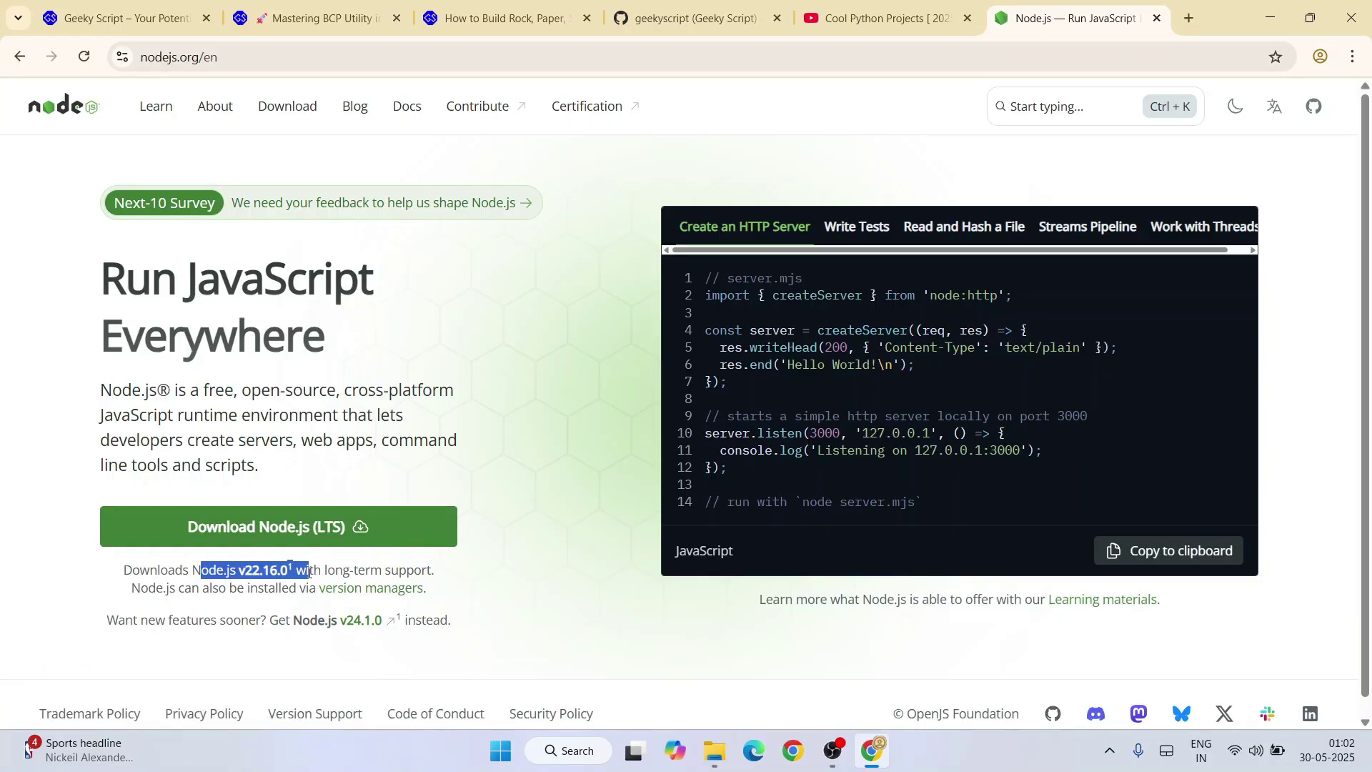
click(302, 583)
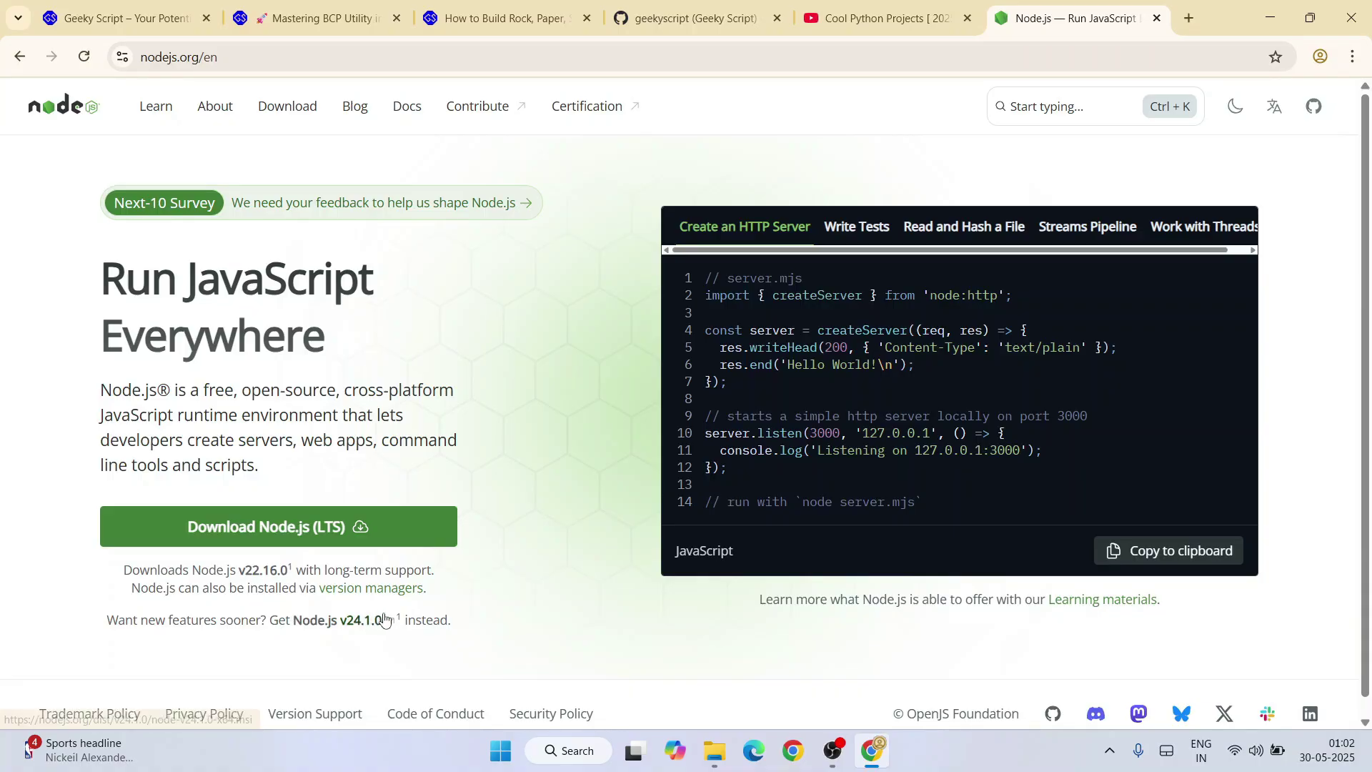
drag(209, 572, 315, 571)
click(343, 572)
Step: Start and then cancel the node-v22.16.0-x64.msi download, and minimize Chrome
click(328, 526)
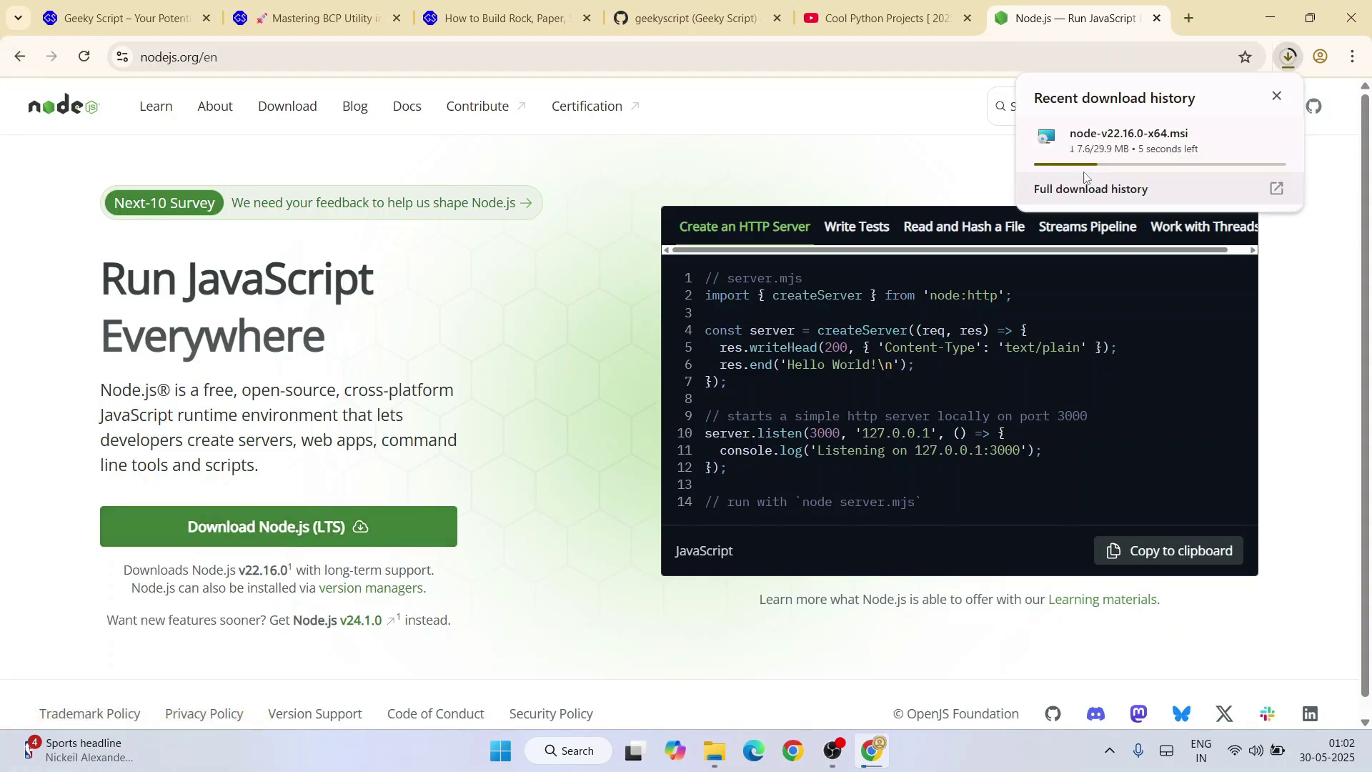
click(1273, 136)
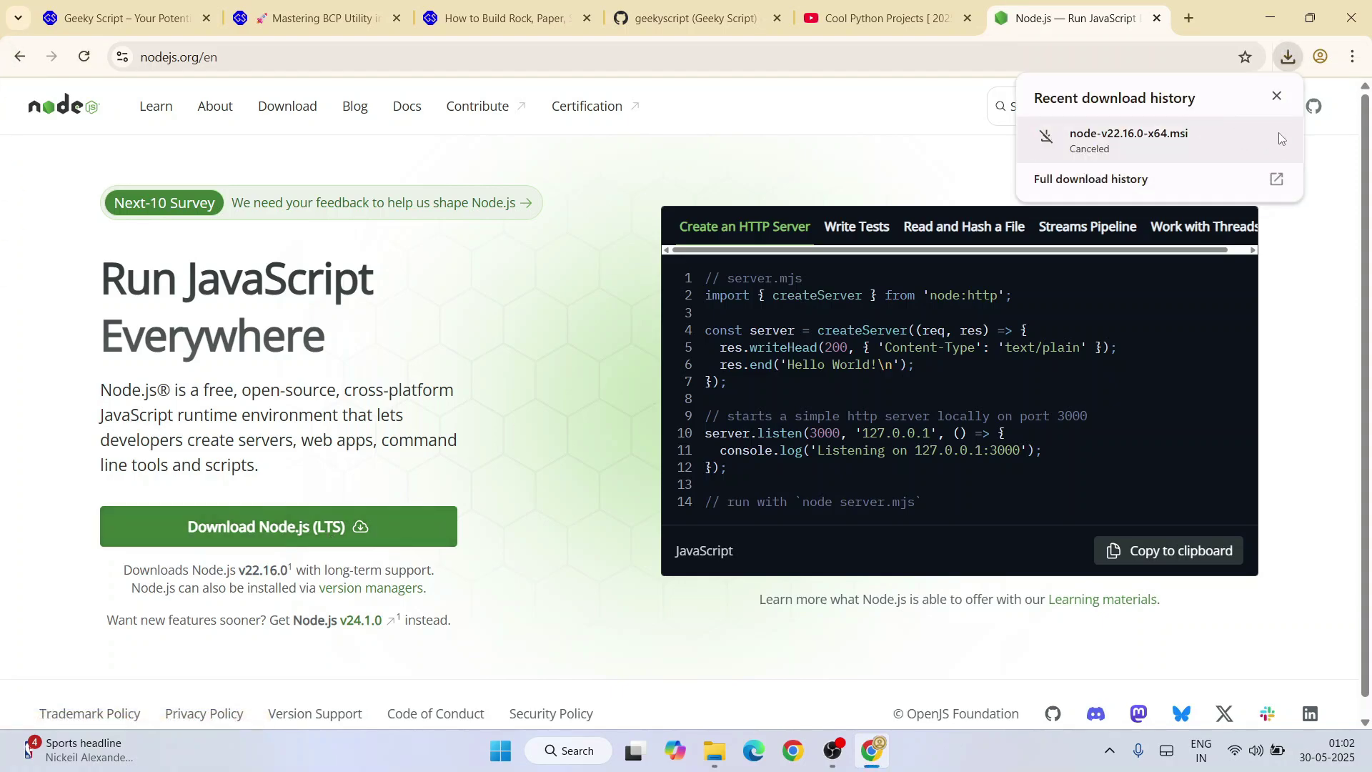
click(1280, 7)
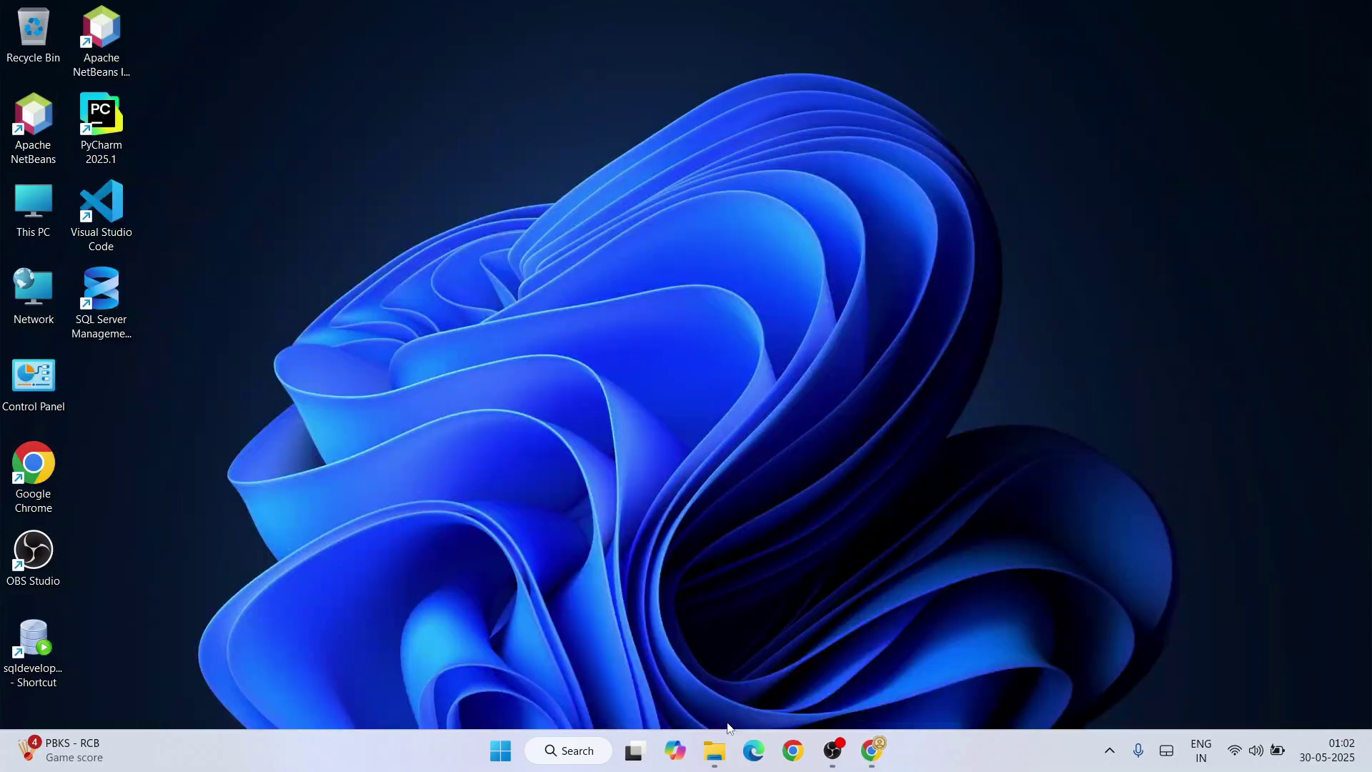
Step: Launch node-v22.16.0-x64.msi from its folder and get past the welcome page
click(719, 743)
click(237, 209)
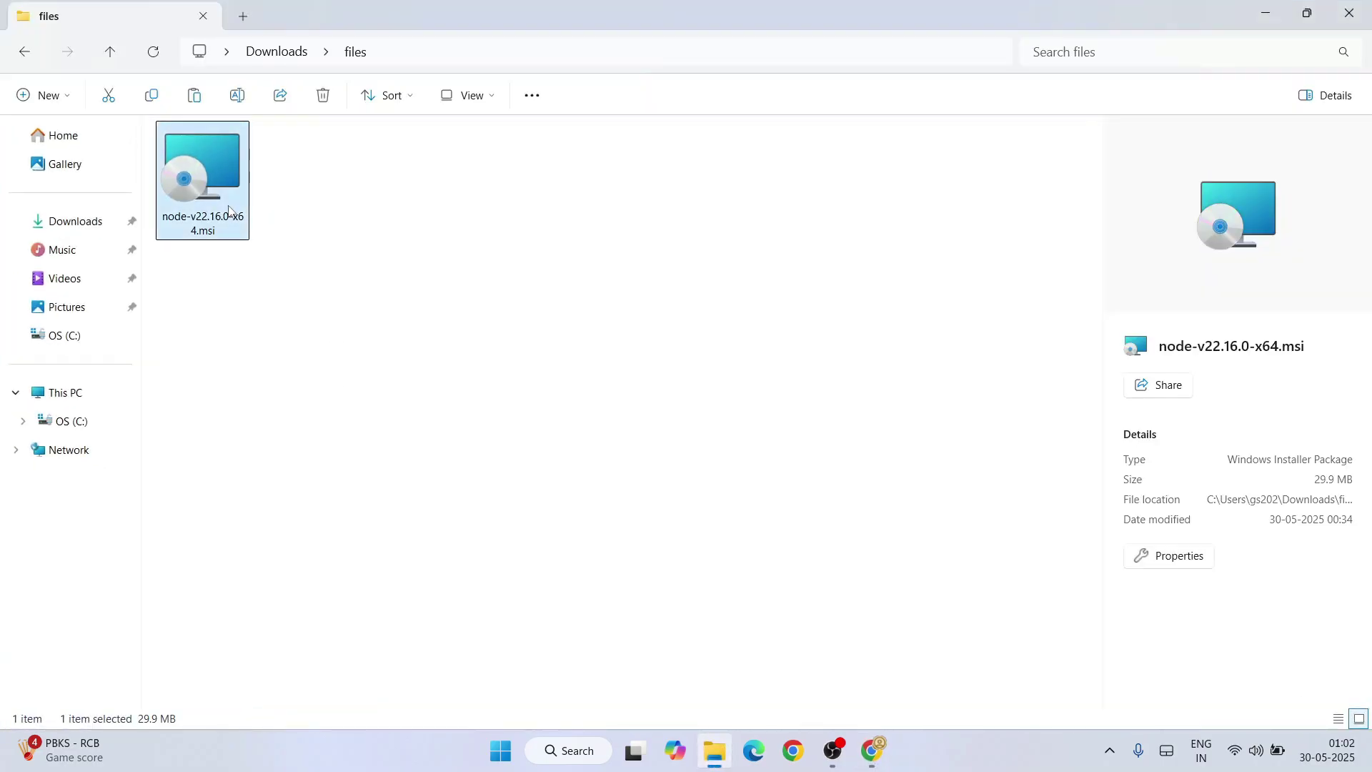
double_click(215, 190)
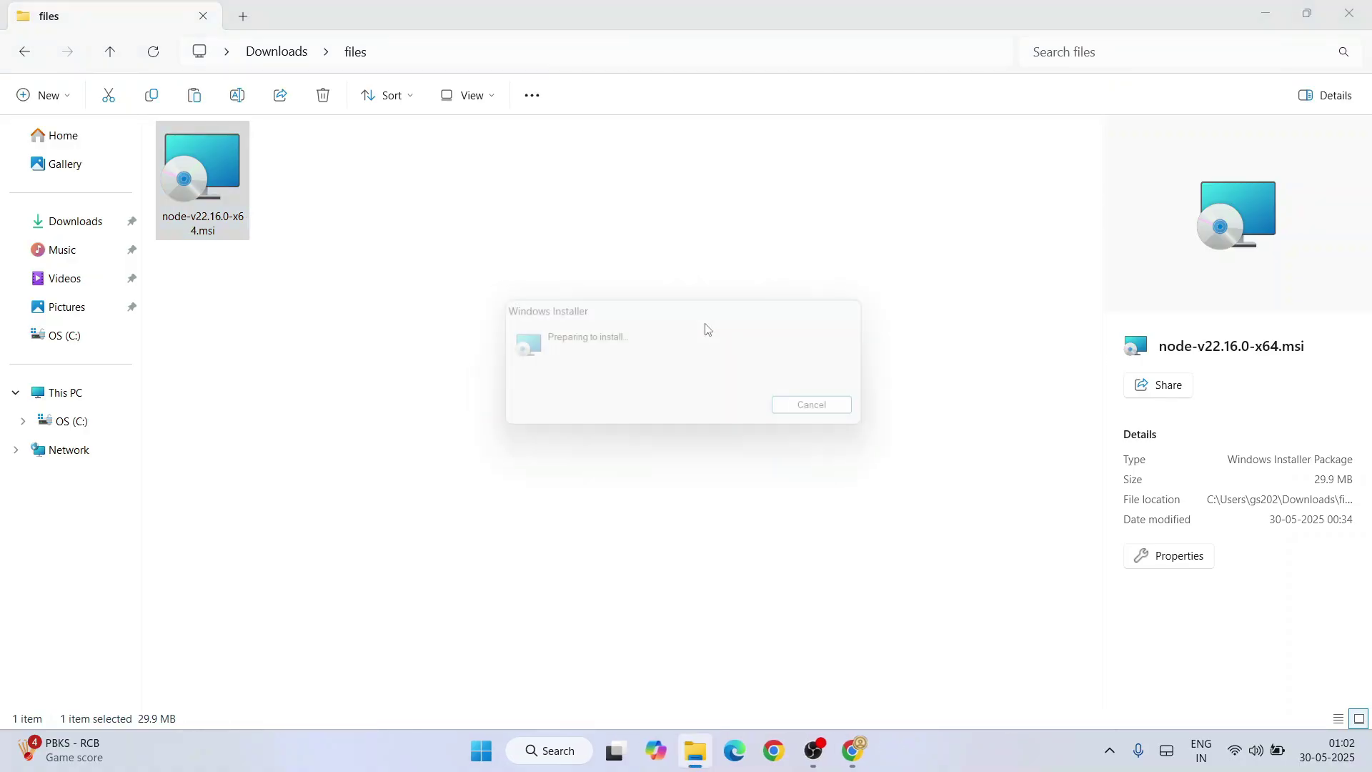
click(775, 524)
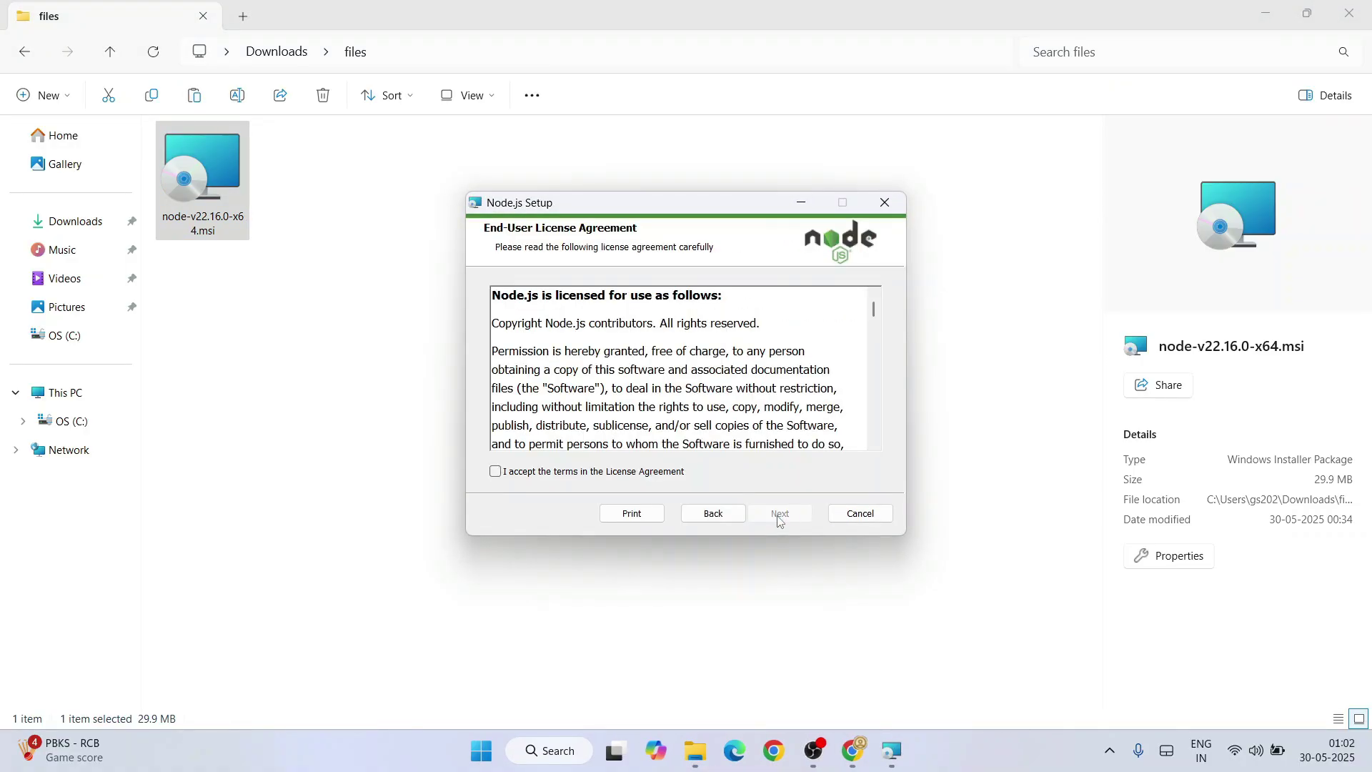
Step: Accept the license agreement and keep the default install folder
click(537, 473)
scroll(596, 419, down, 10)
scroll(679, 400, up, 8)
click(779, 514)
drag(649, 341, 300, 343)
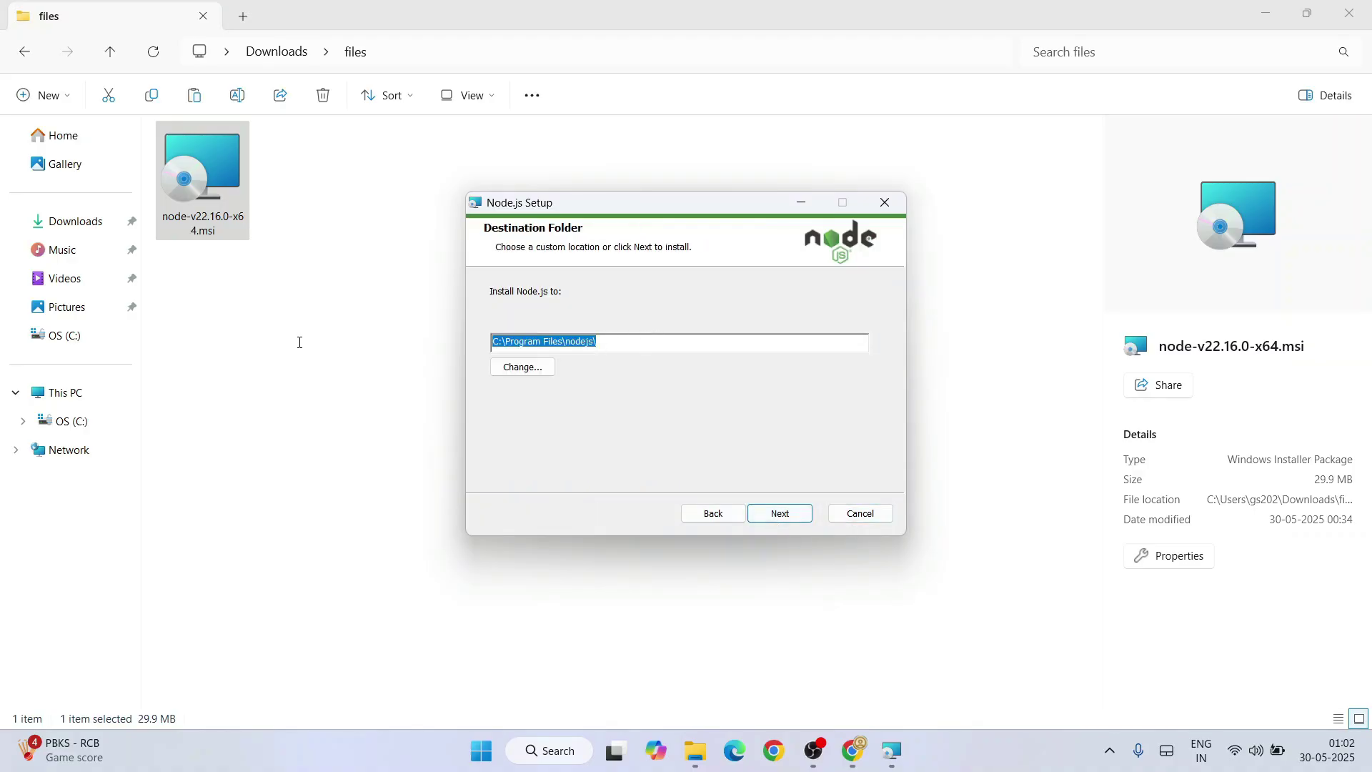
click(615, 340)
click(781, 515)
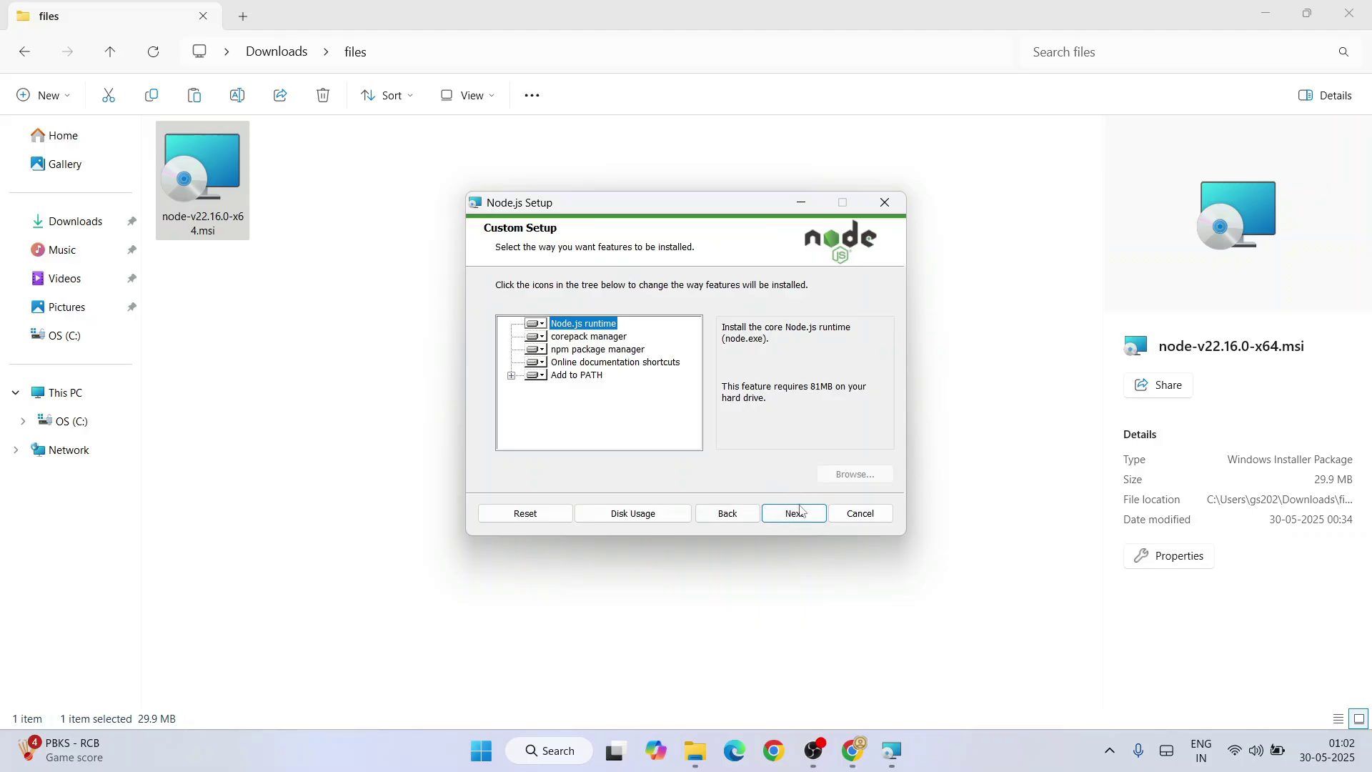
Step: Keep the default features, leave native build tools unchecked, install, and close the finished wizard
click(795, 514)
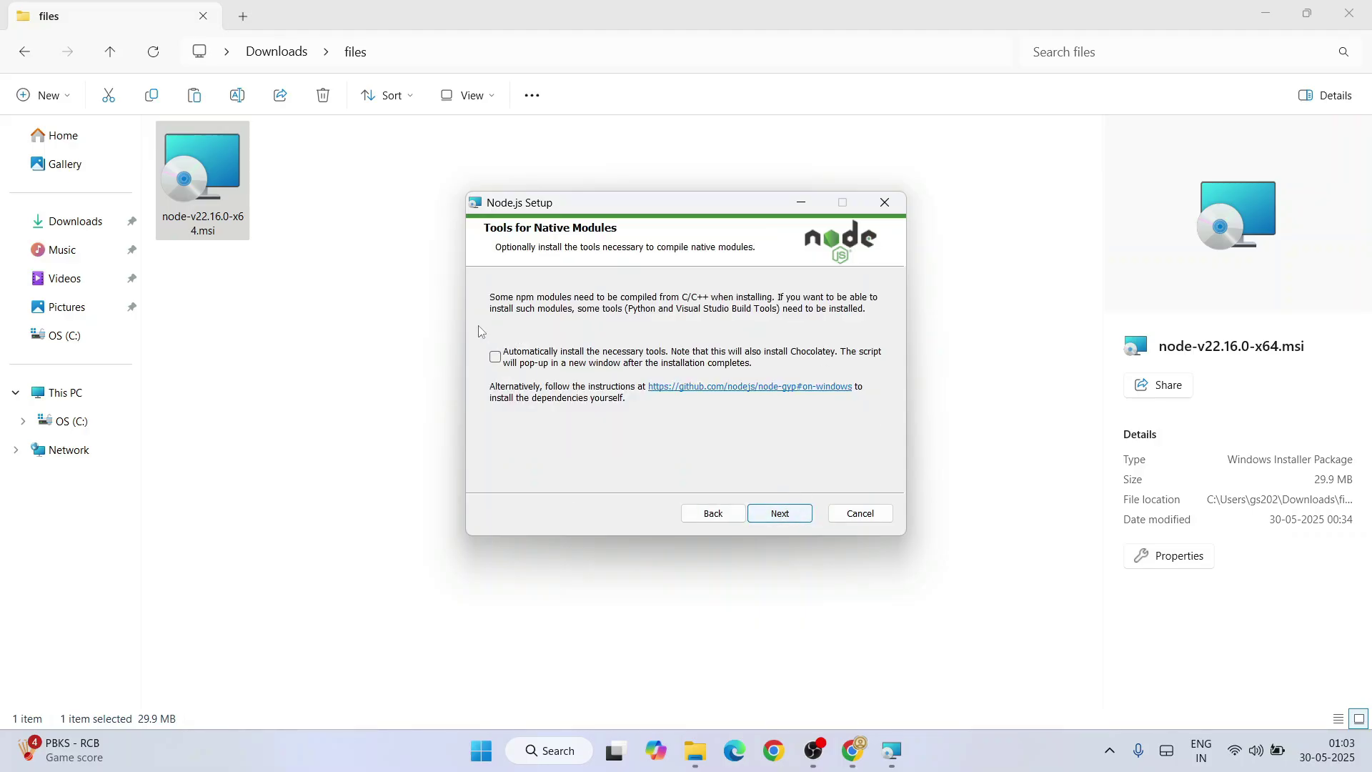
click(496, 357)
click(498, 361)
click(787, 518)
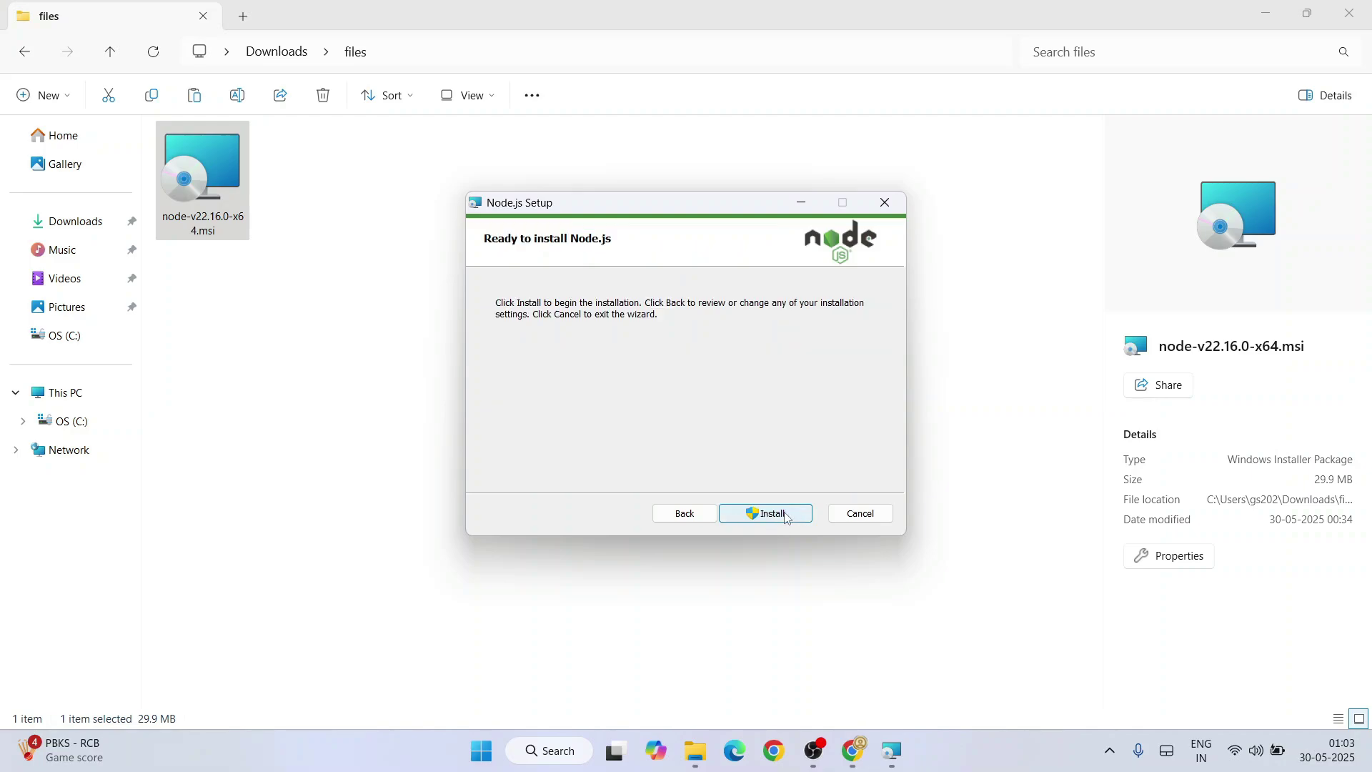
click(770, 514)
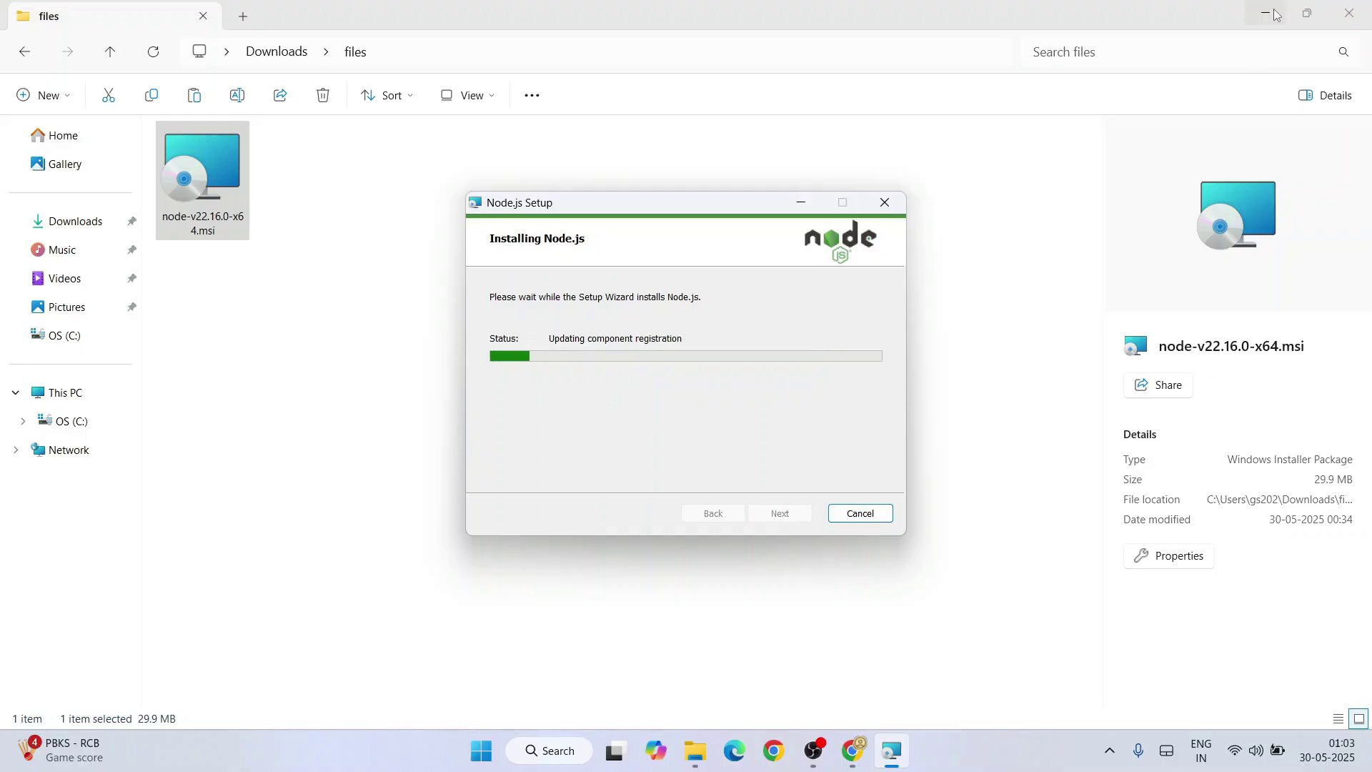
click(1279, 13)
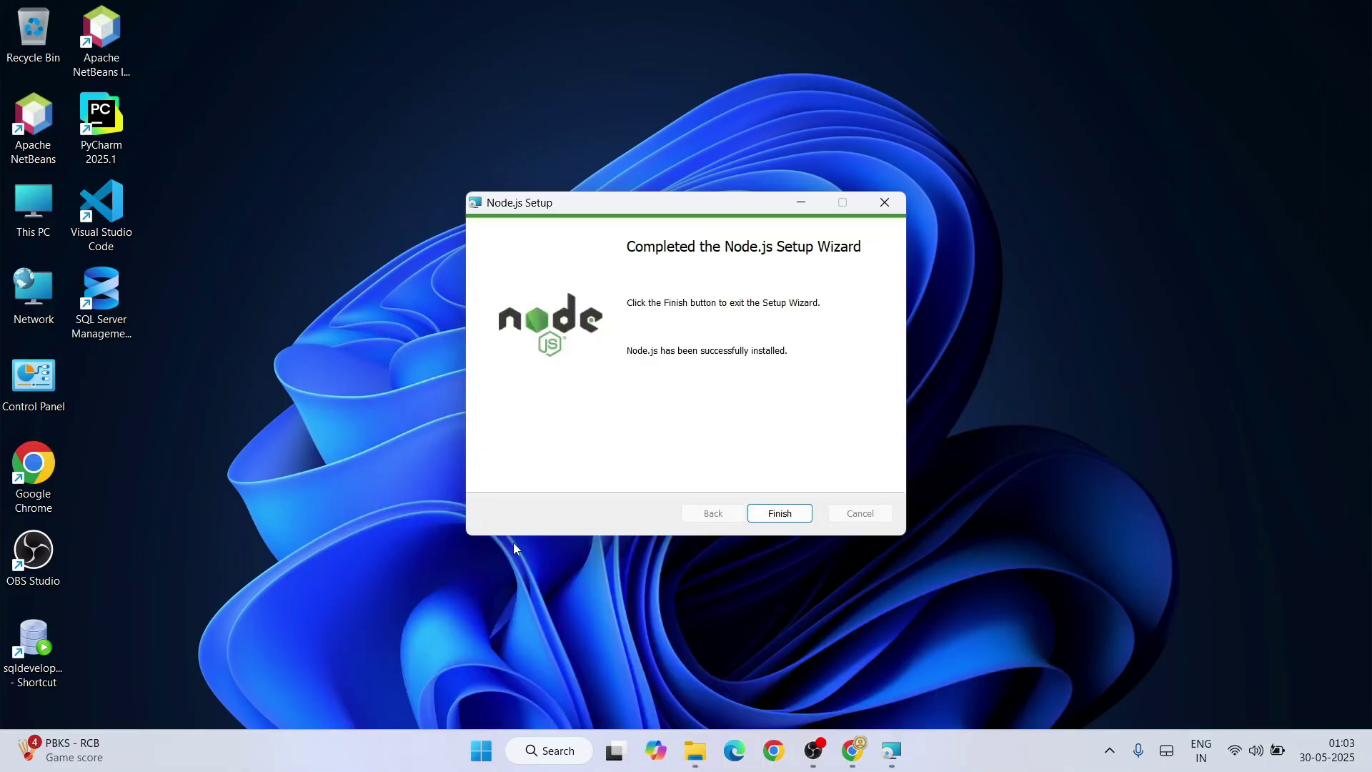
click(786, 512)
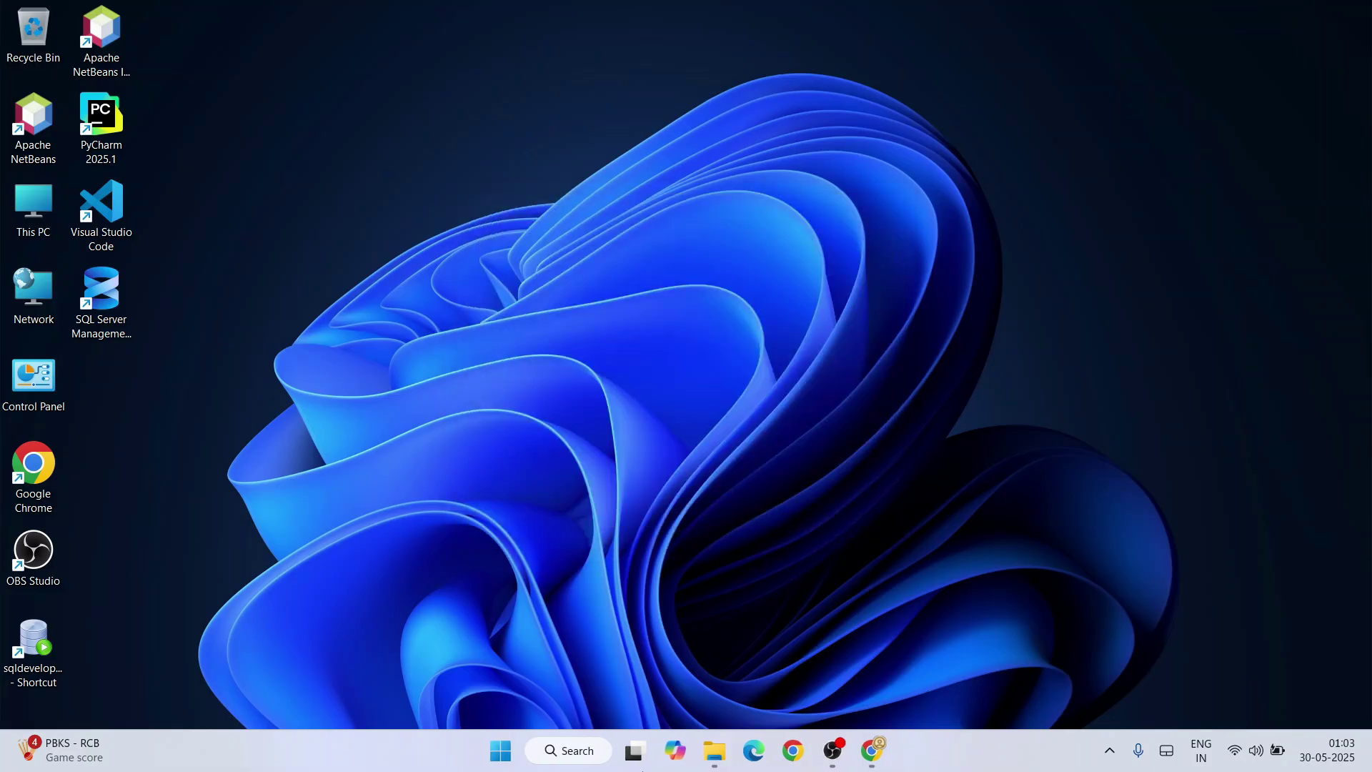
Step: Open Command Prompt from Start search and run node -v
click(569, 755)
text(cmd)
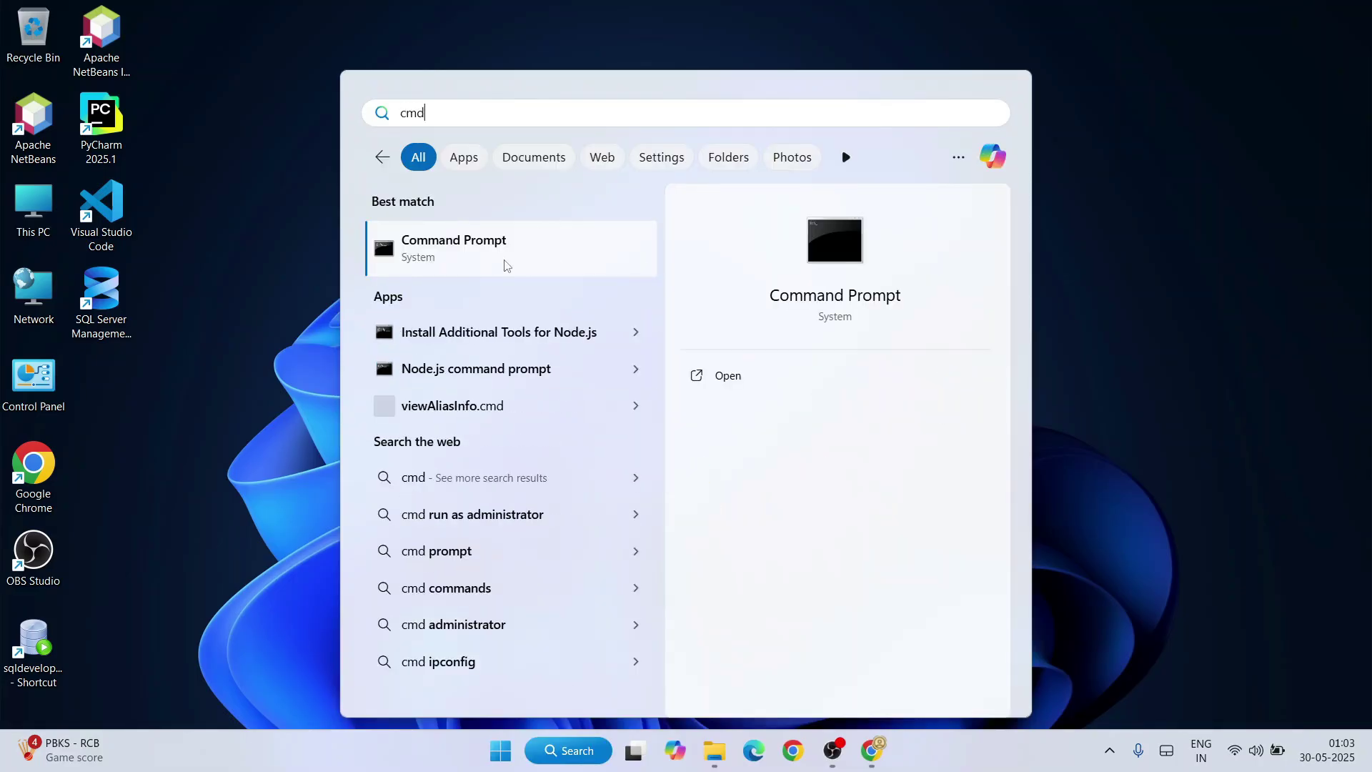
click(505, 265)
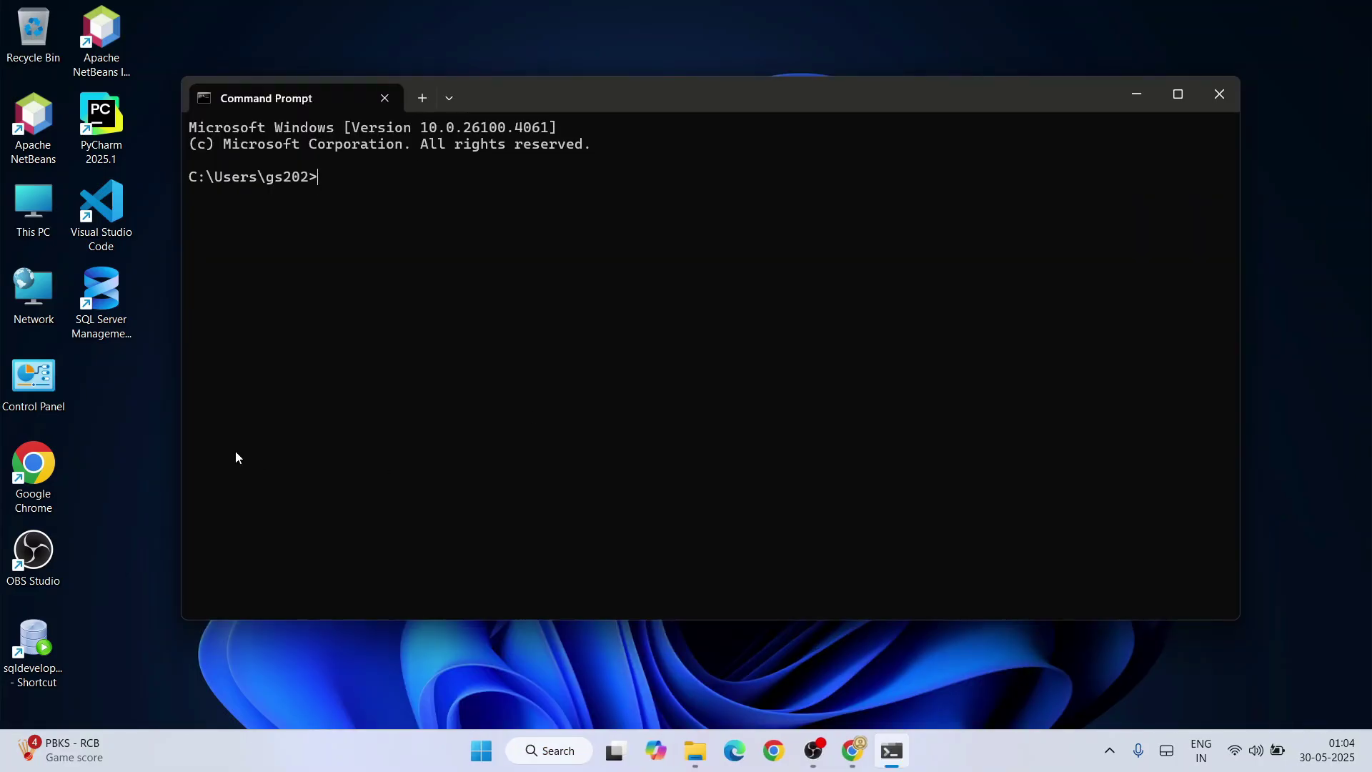
text(node -v)
key(Return)
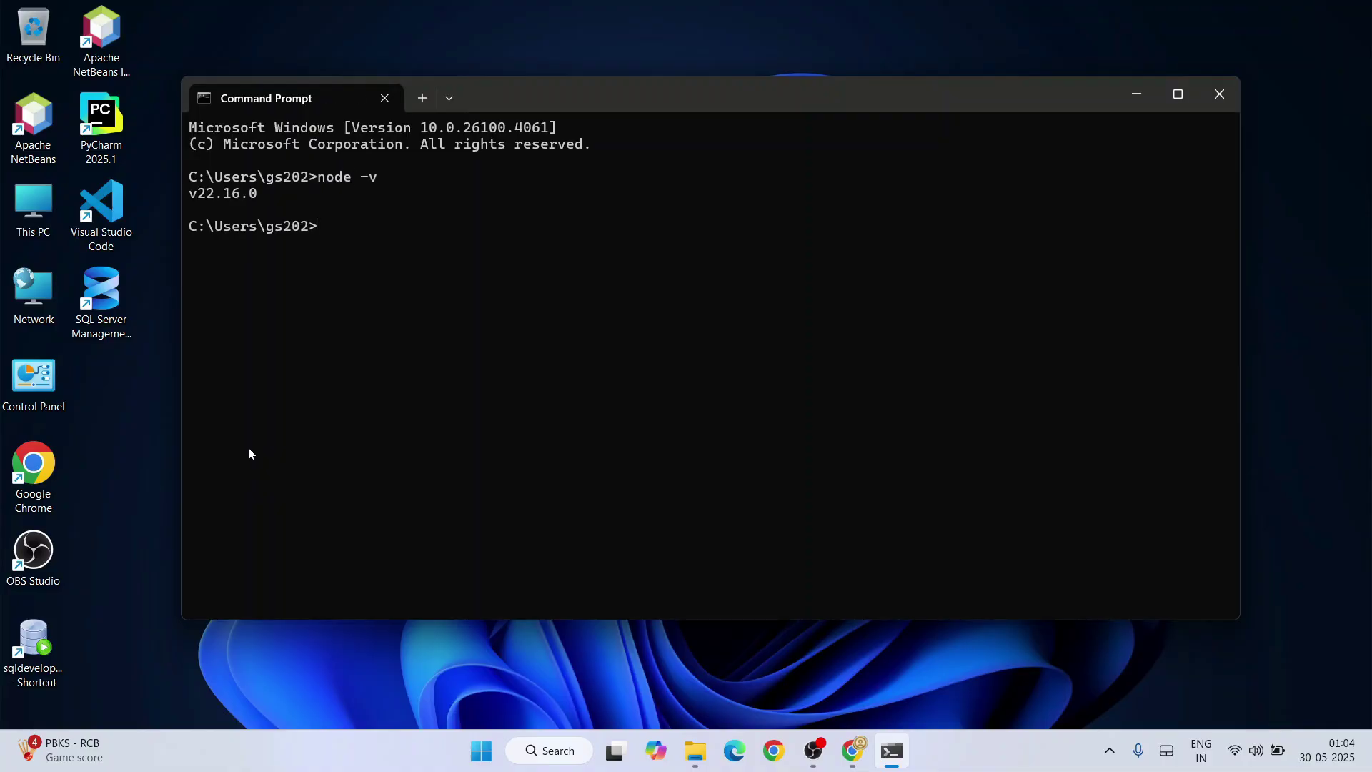
Step: Copy the node -v command and its v22.16.0 output
drag(263, 185, 134, 190)
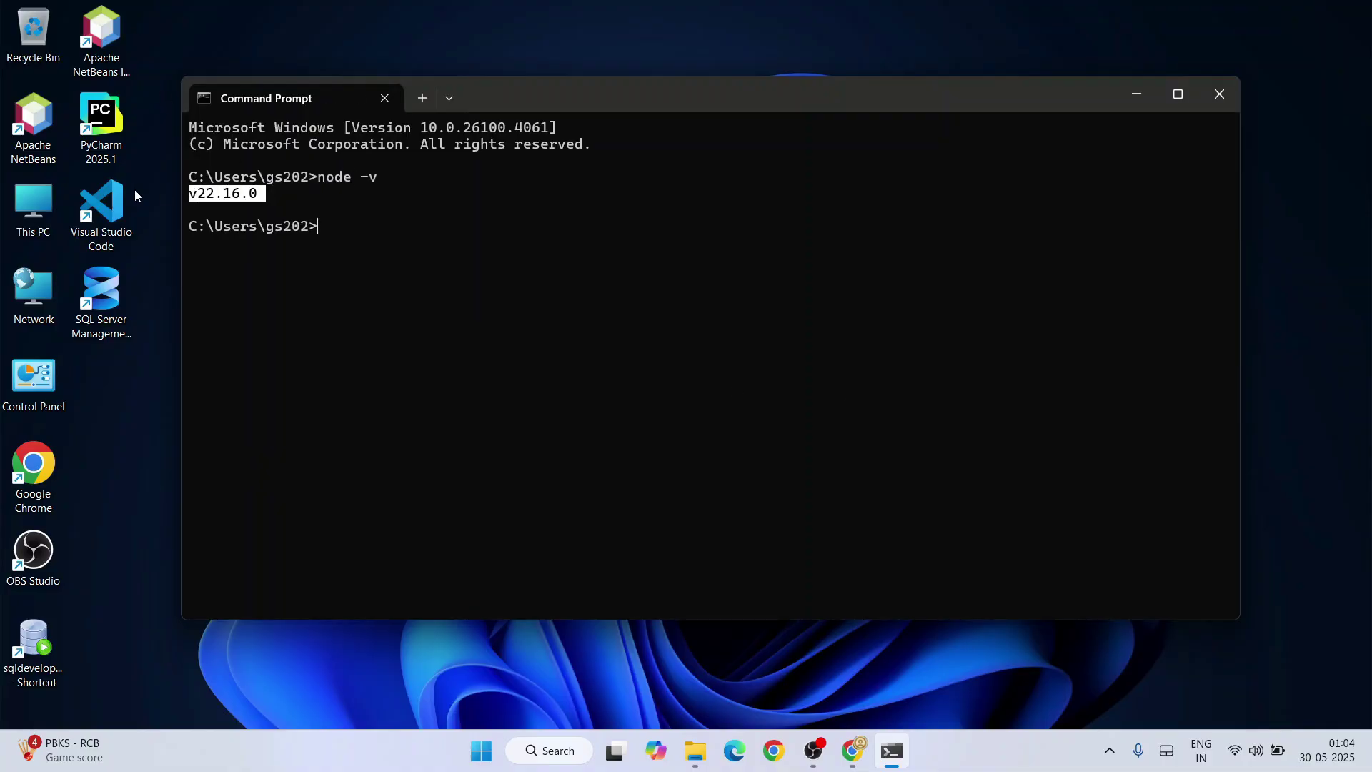
click(245, 191)
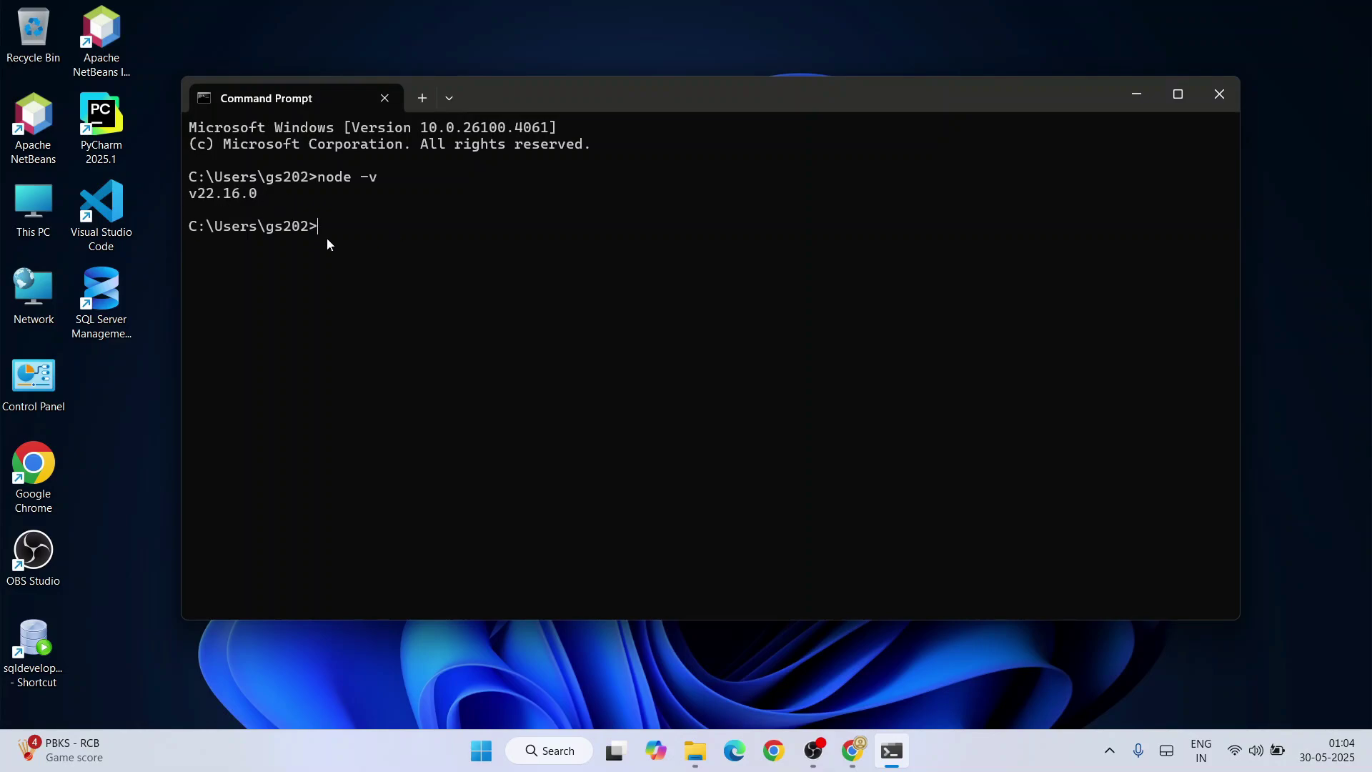
drag(283, 193, 179, 177)
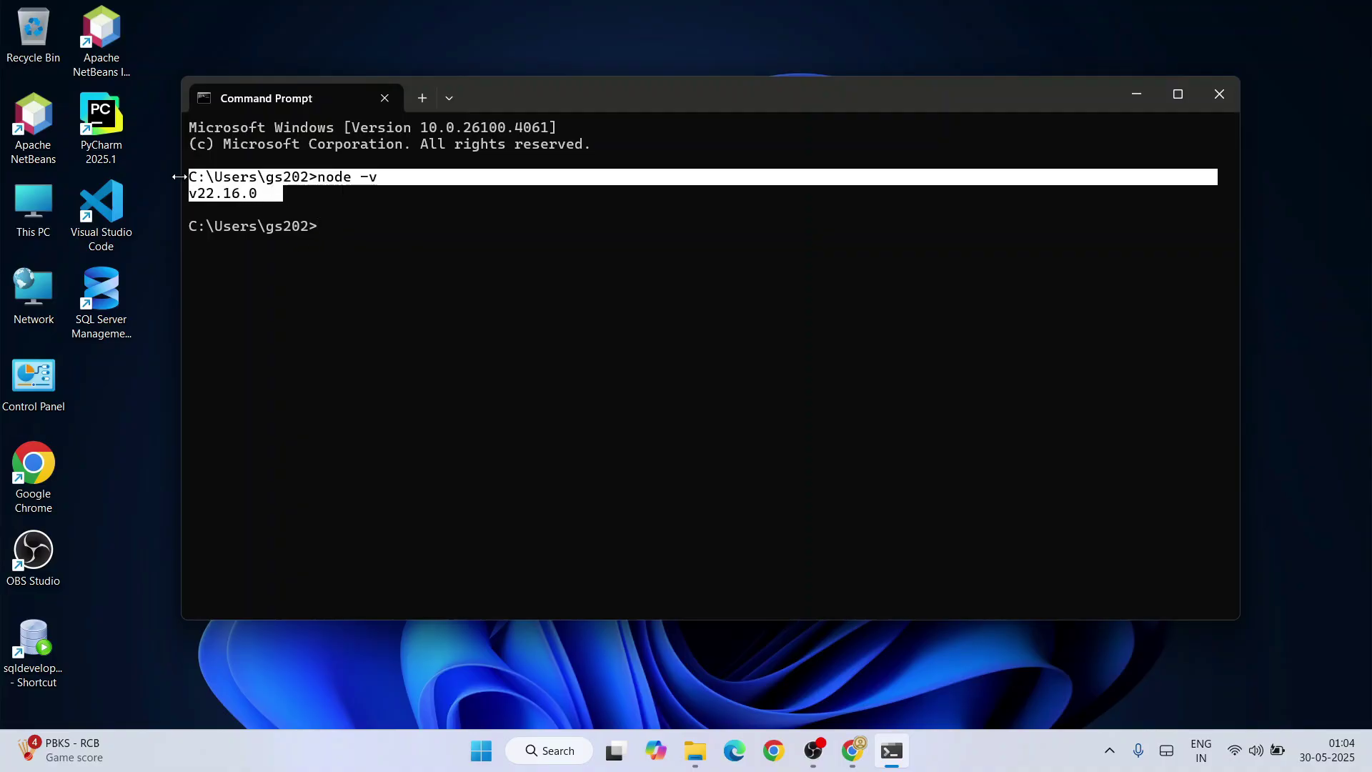
key(ctrl+c)
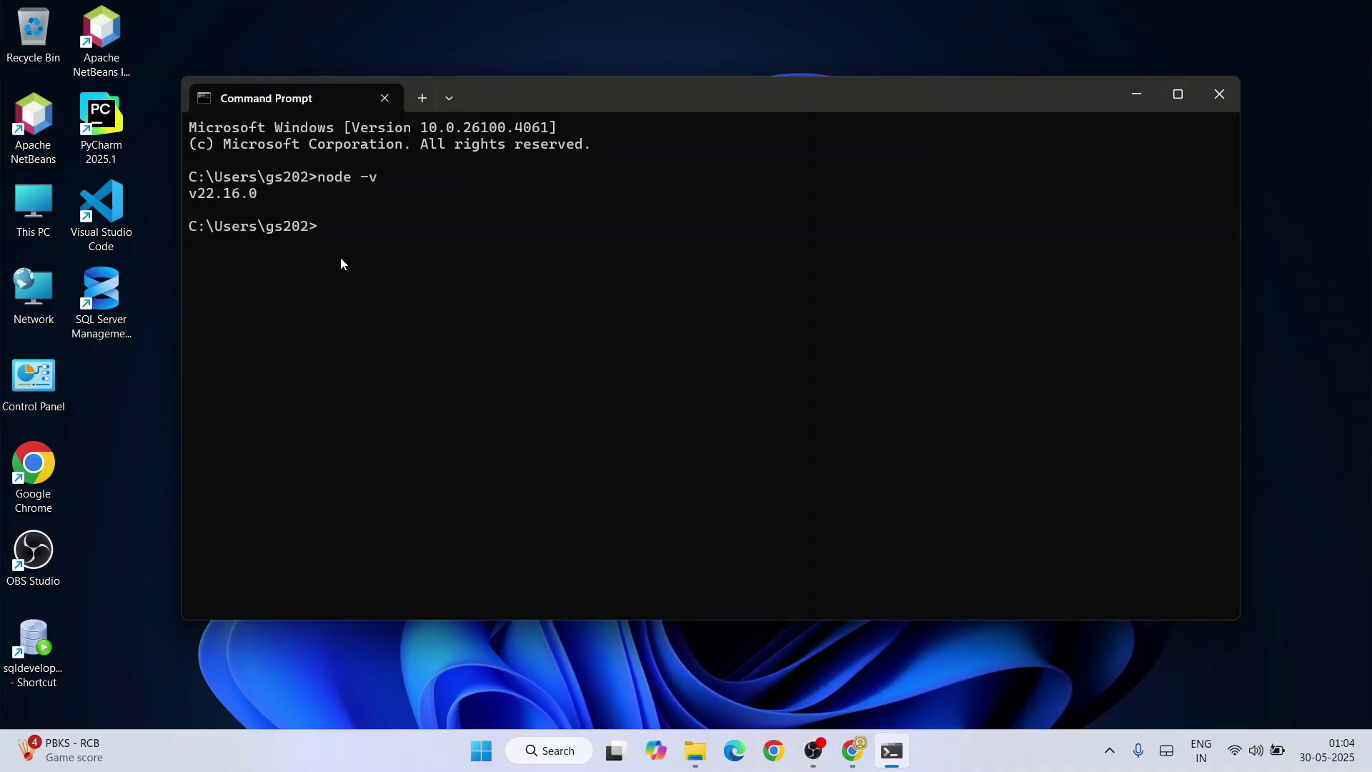
text(npm install -g @angular/cli)
key(Return)
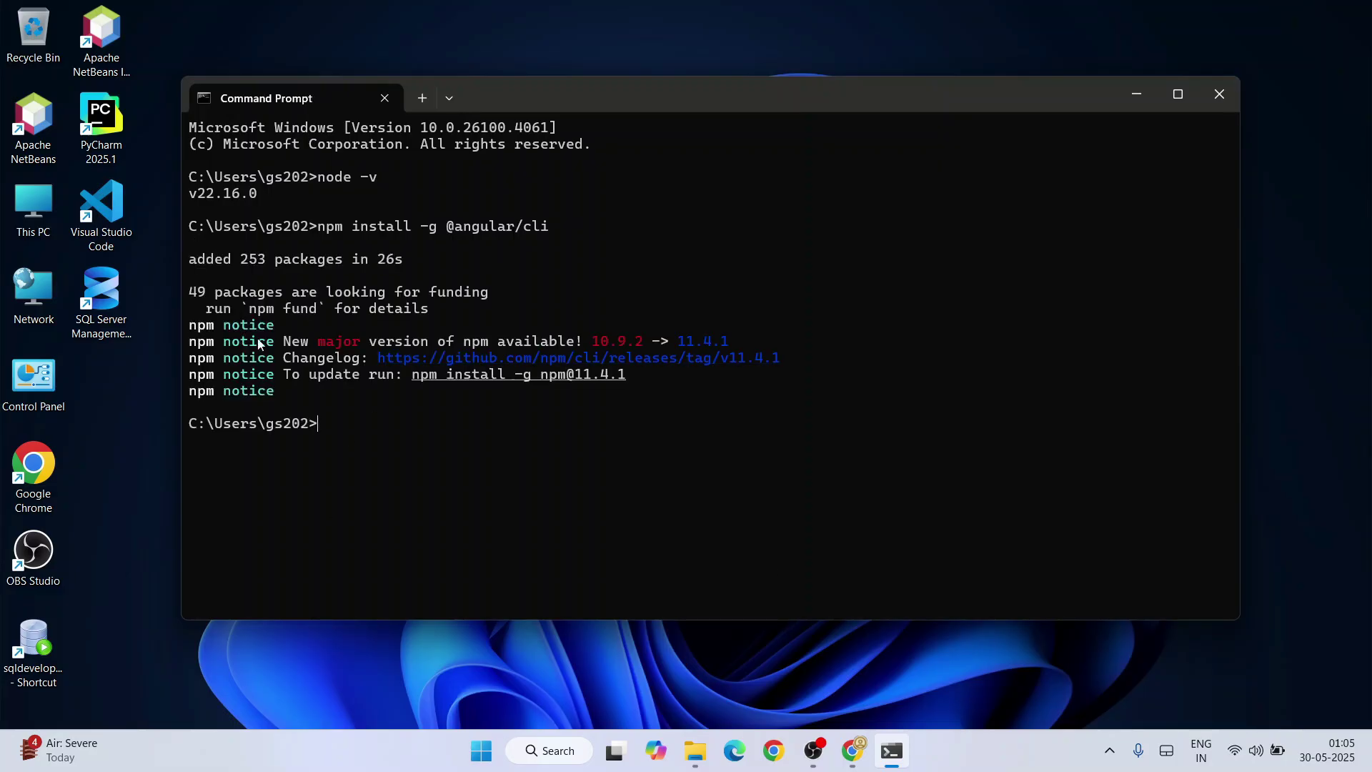
drag(184, 252, 432, 412)
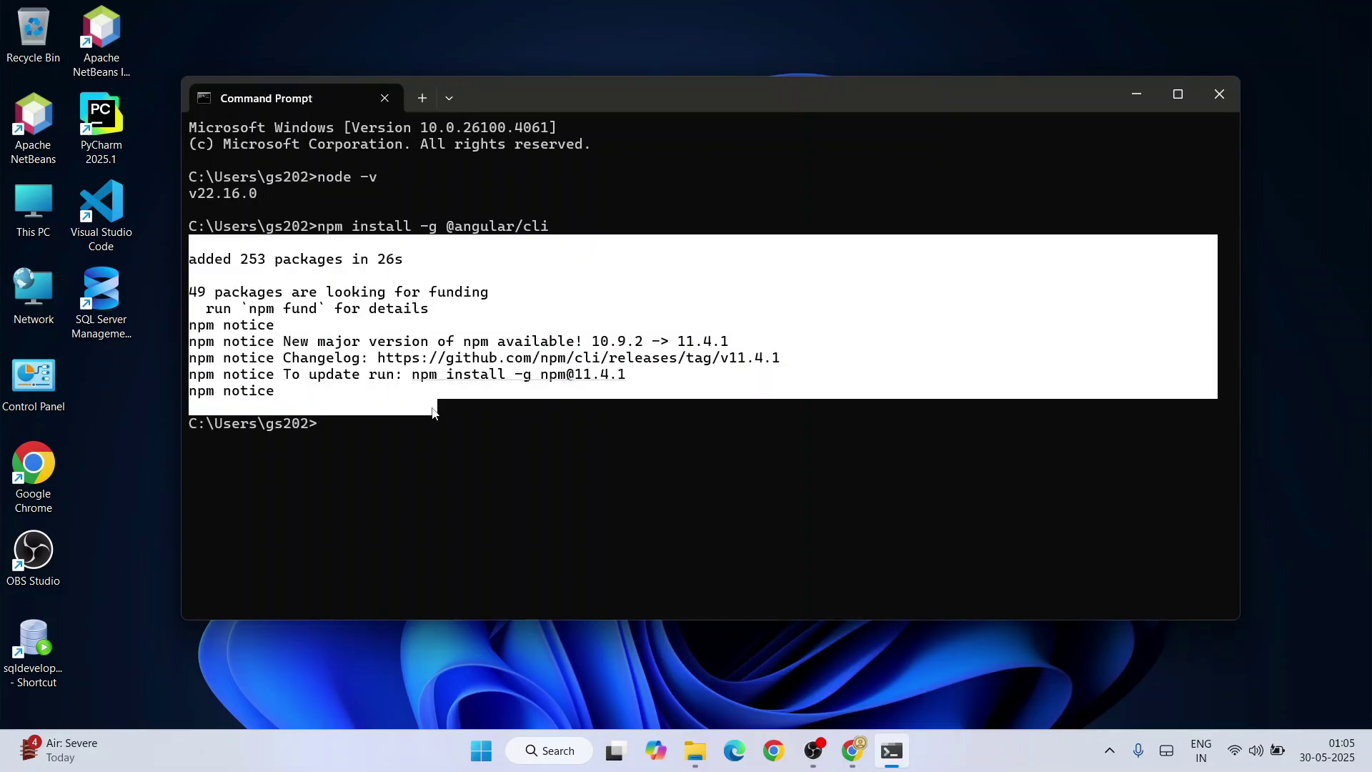
key(ctrl+c)
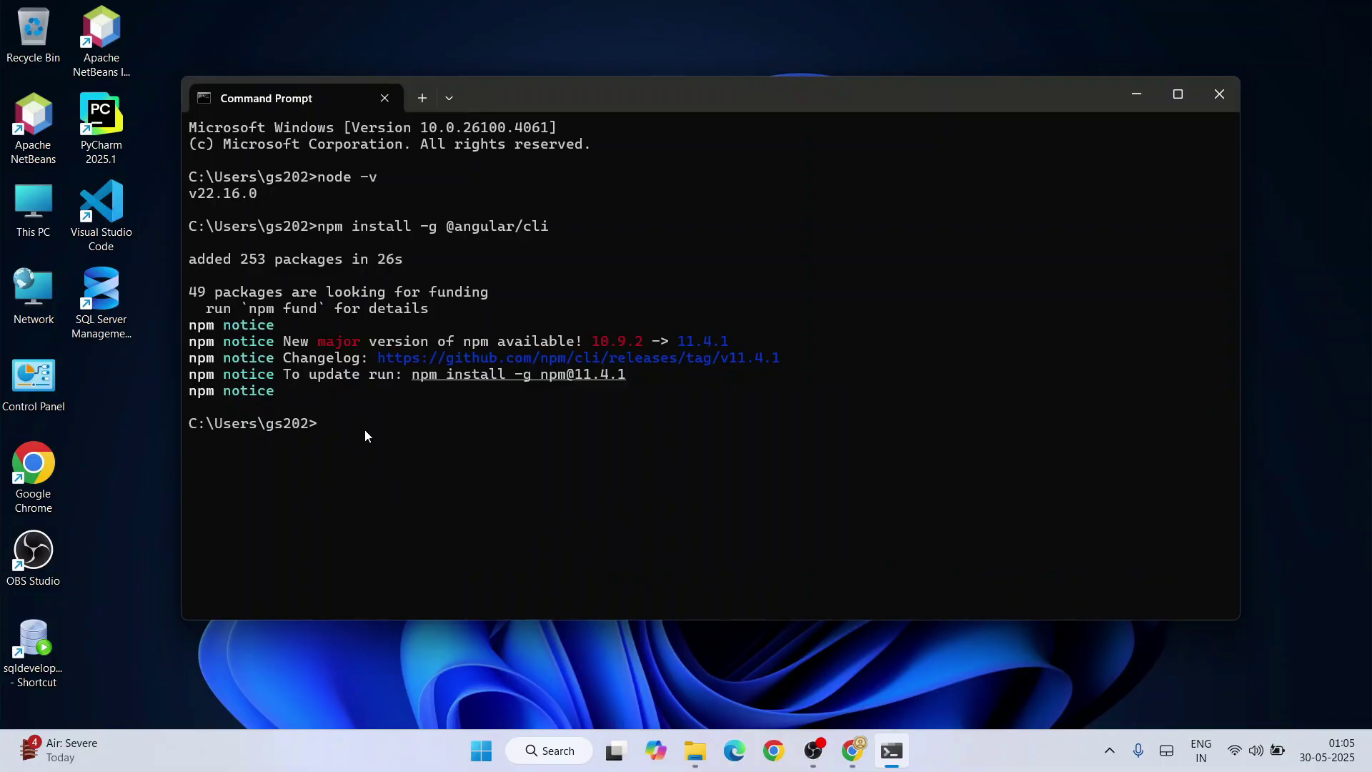
Step: Run ng v and copy its full version output
text(v)
key(Return)
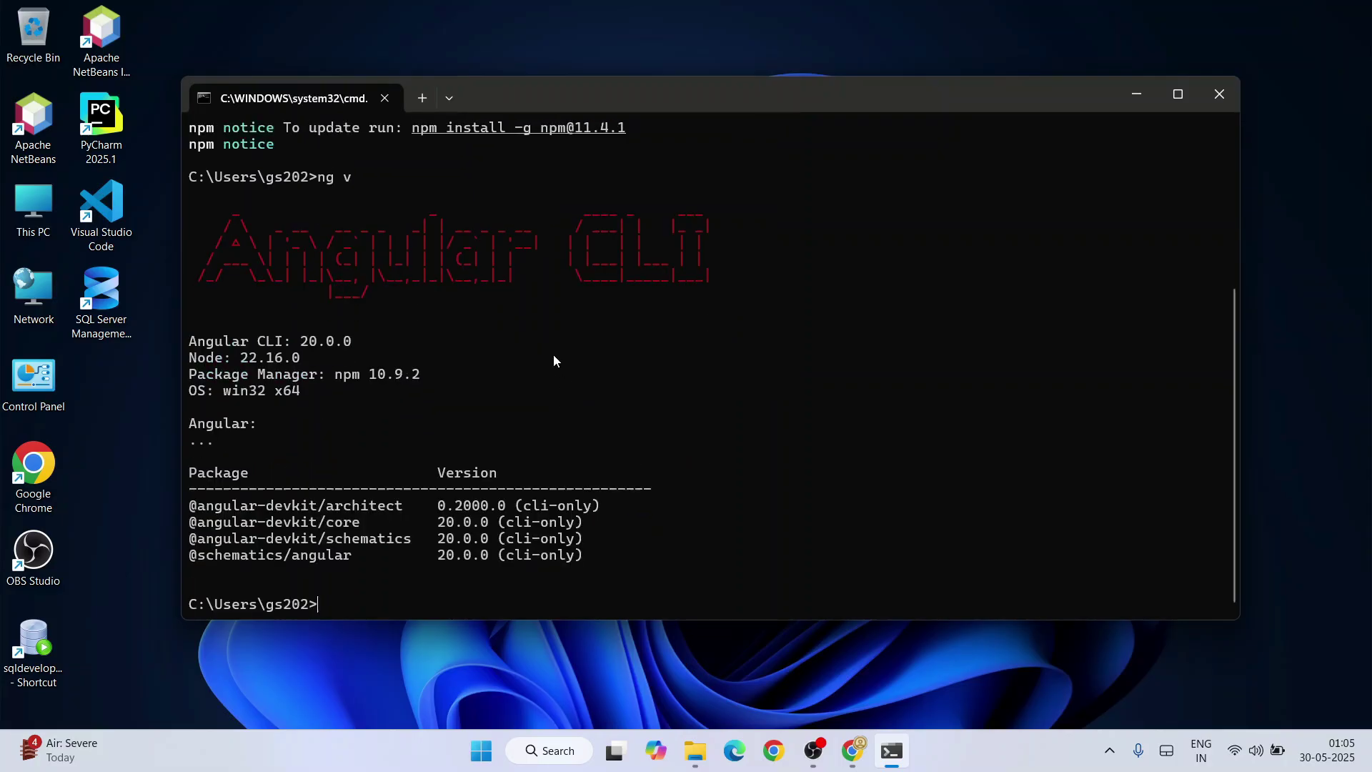
drag(212, 245, 678, 566)
key(ctrl+c)
Step: Copy the Angular CLI: 20.0.0 and Node: 22.16.0 lines, then close Command Prompt
drag(188, 342, 355, 343)
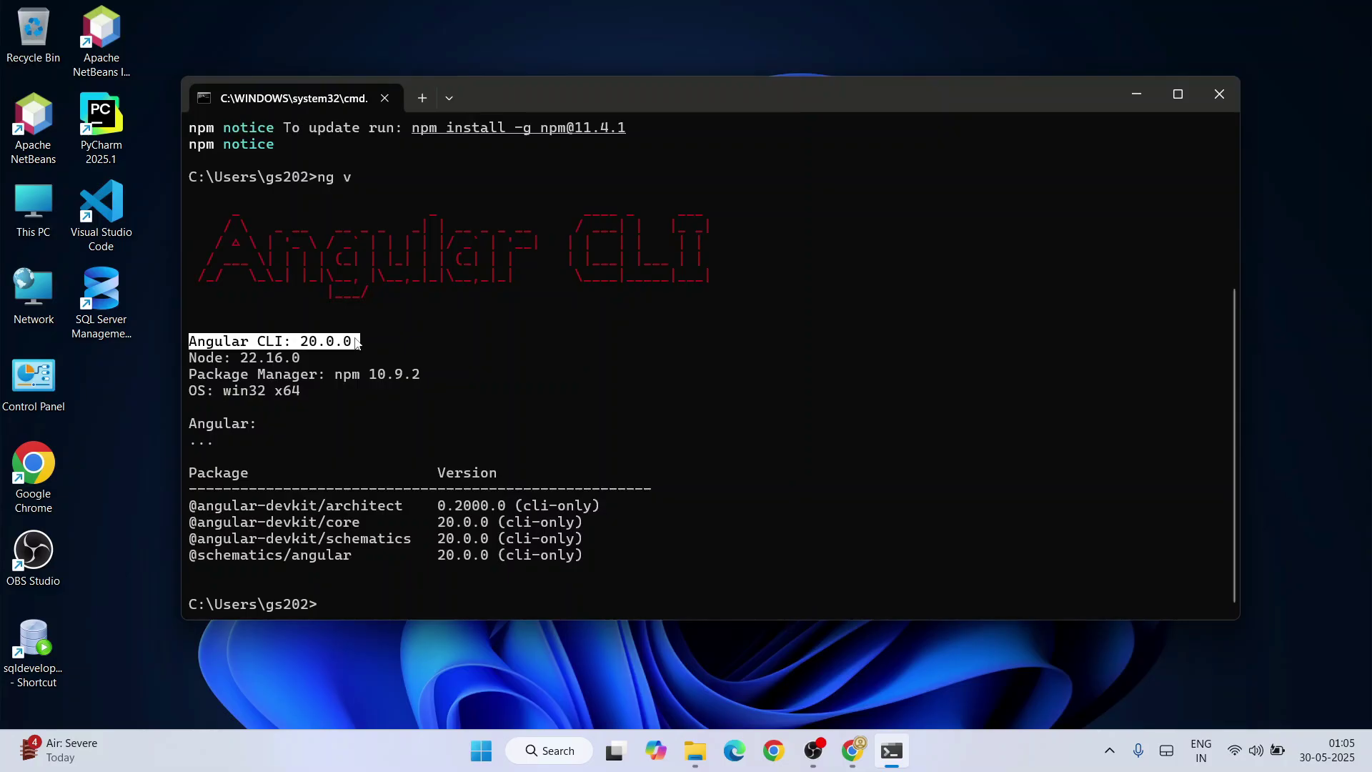
key(ctrl+c)
drag(190, 358, 314, 358)
key(ctrl+c)
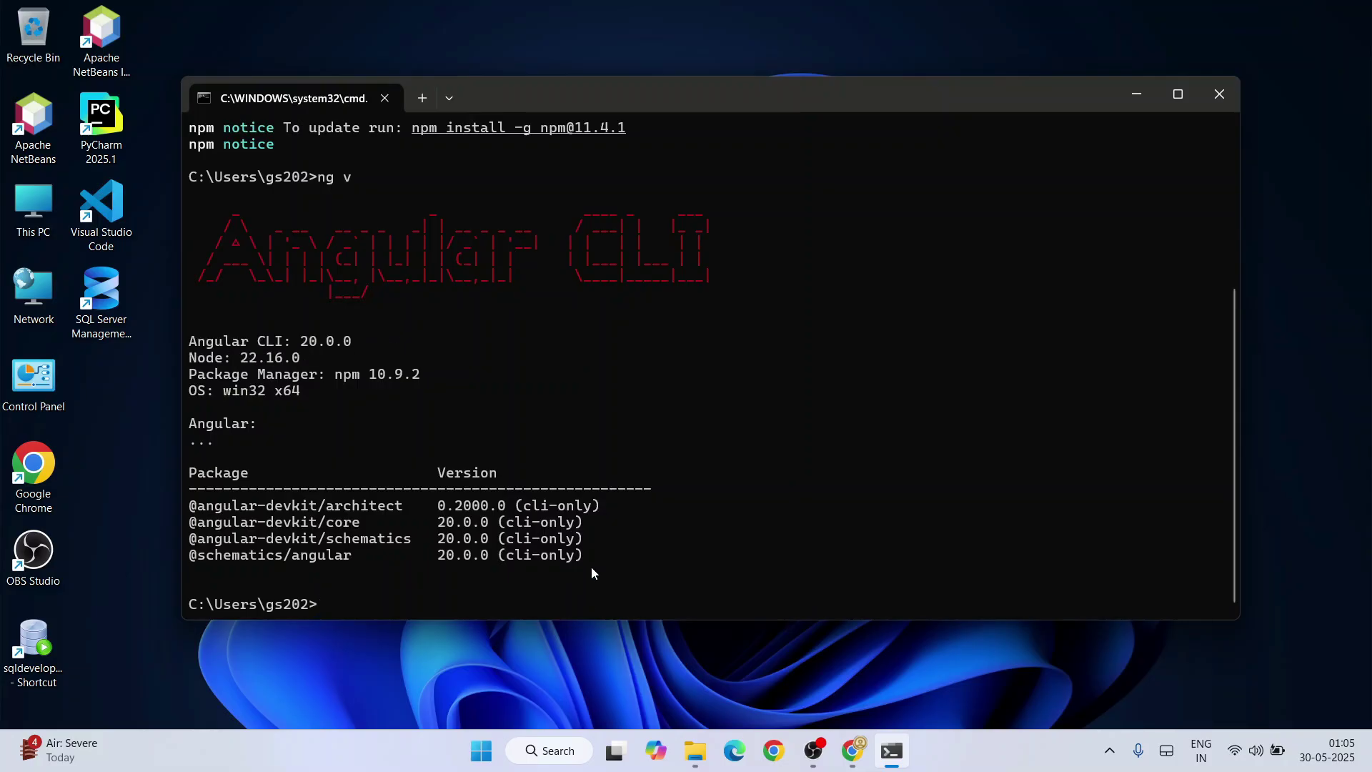
drag(625, 540, 189, 137)
key(ctrl+c)
click(1214, 90)
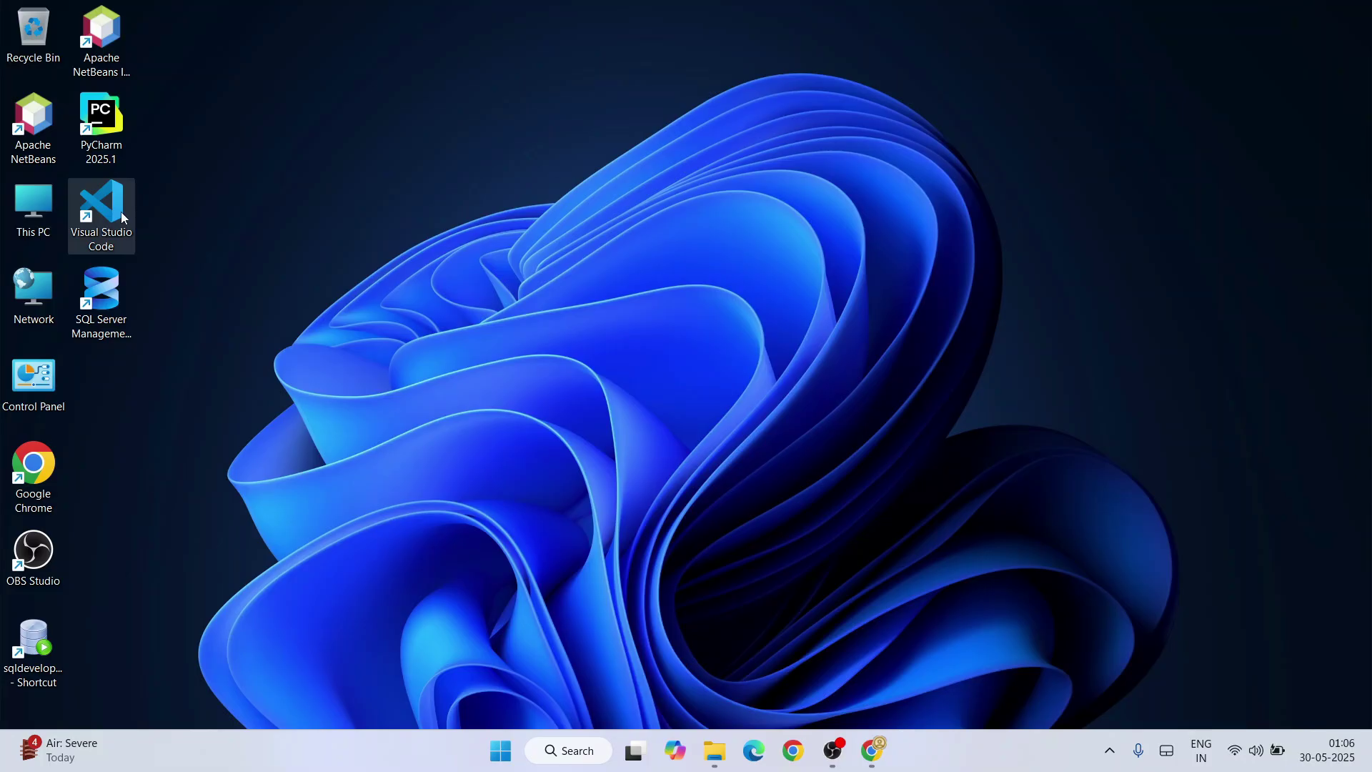
Step: Launch Visual Studio Code from its desktop shortcut
click(123, 217)
double_click(125, 216)
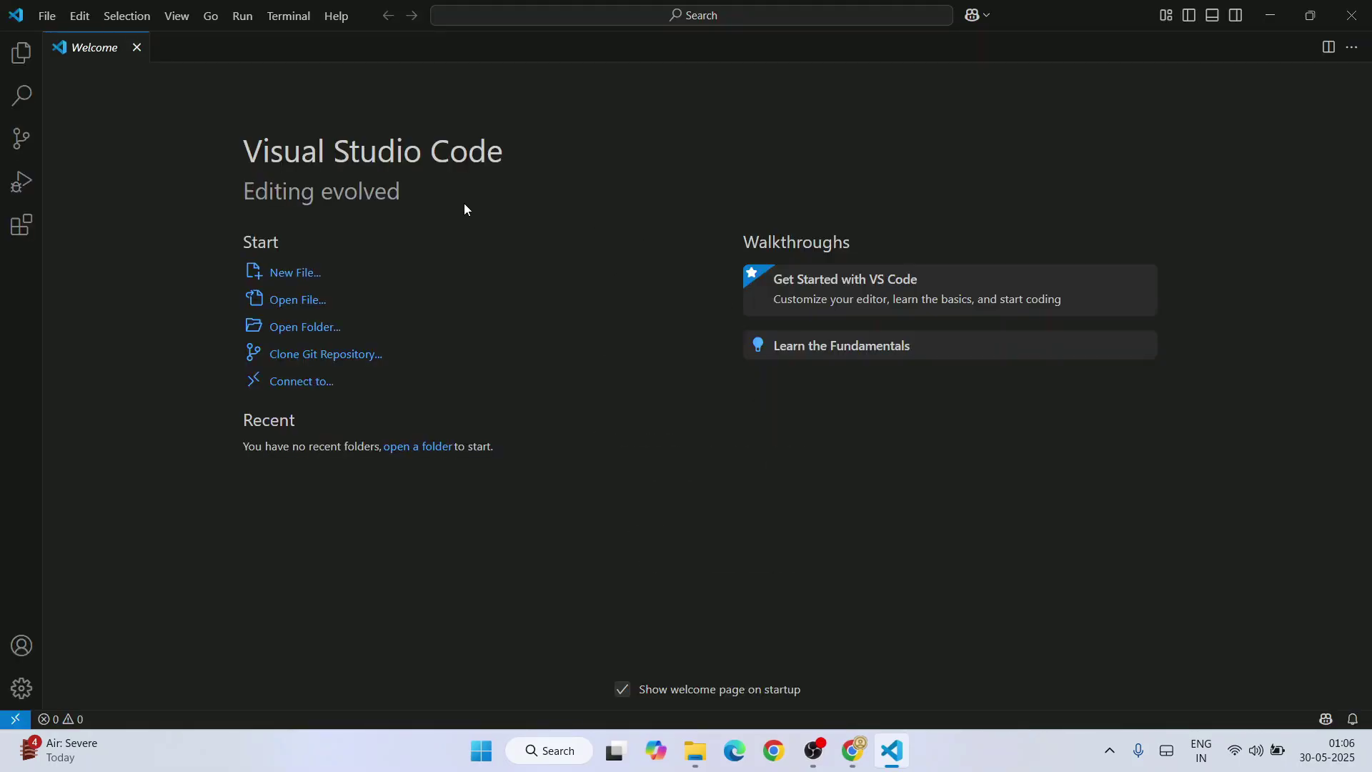
Step: Through Open Folder, make a new AngularProjects folder in the home directory and select it
click(309, 328)
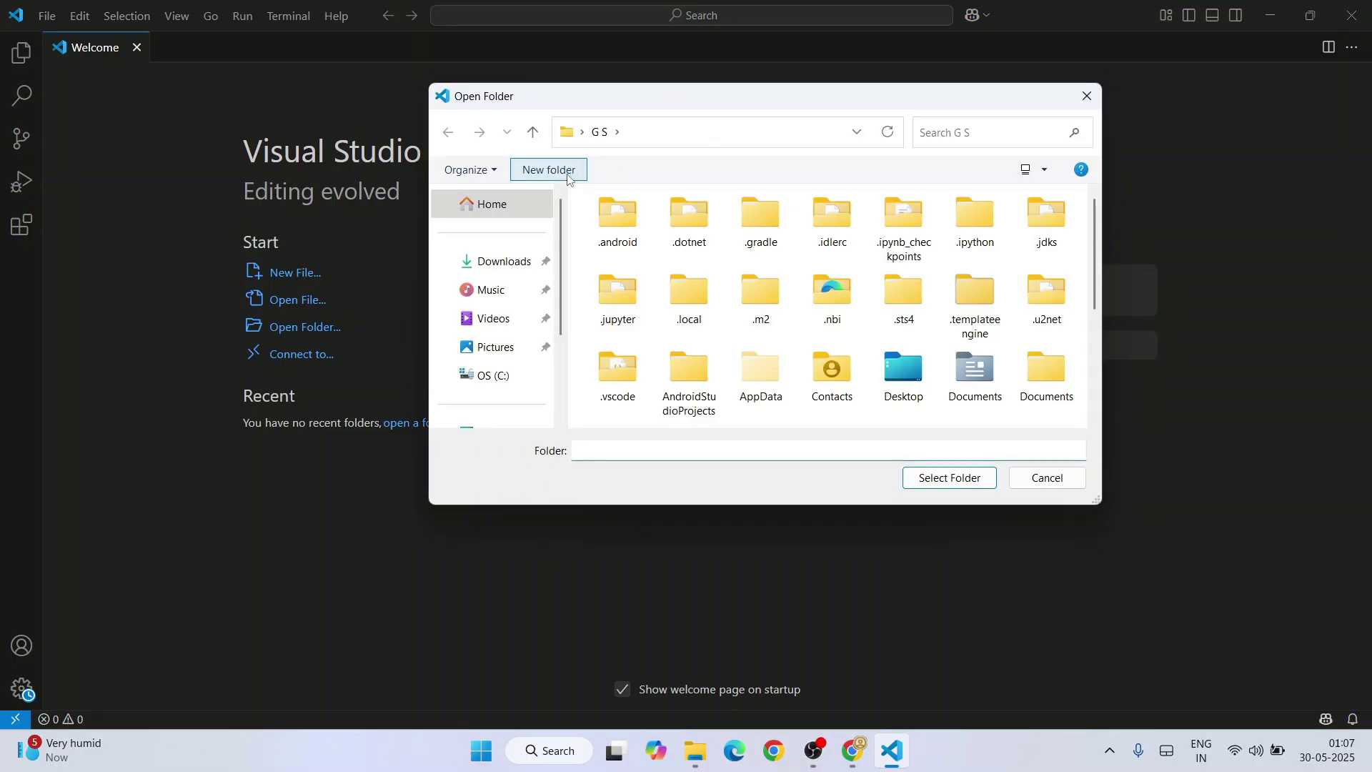
click(549, 170)
text(AngularProjects)
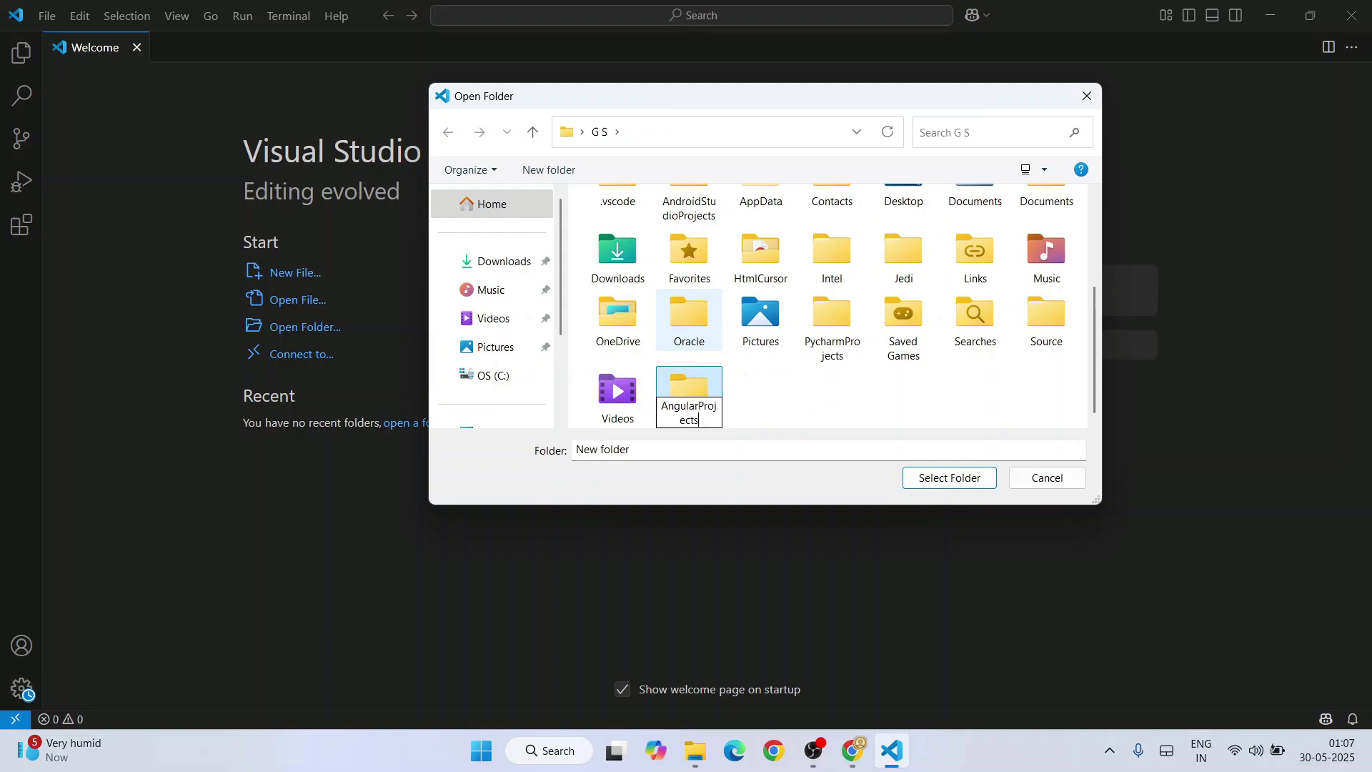
click(696, 392)
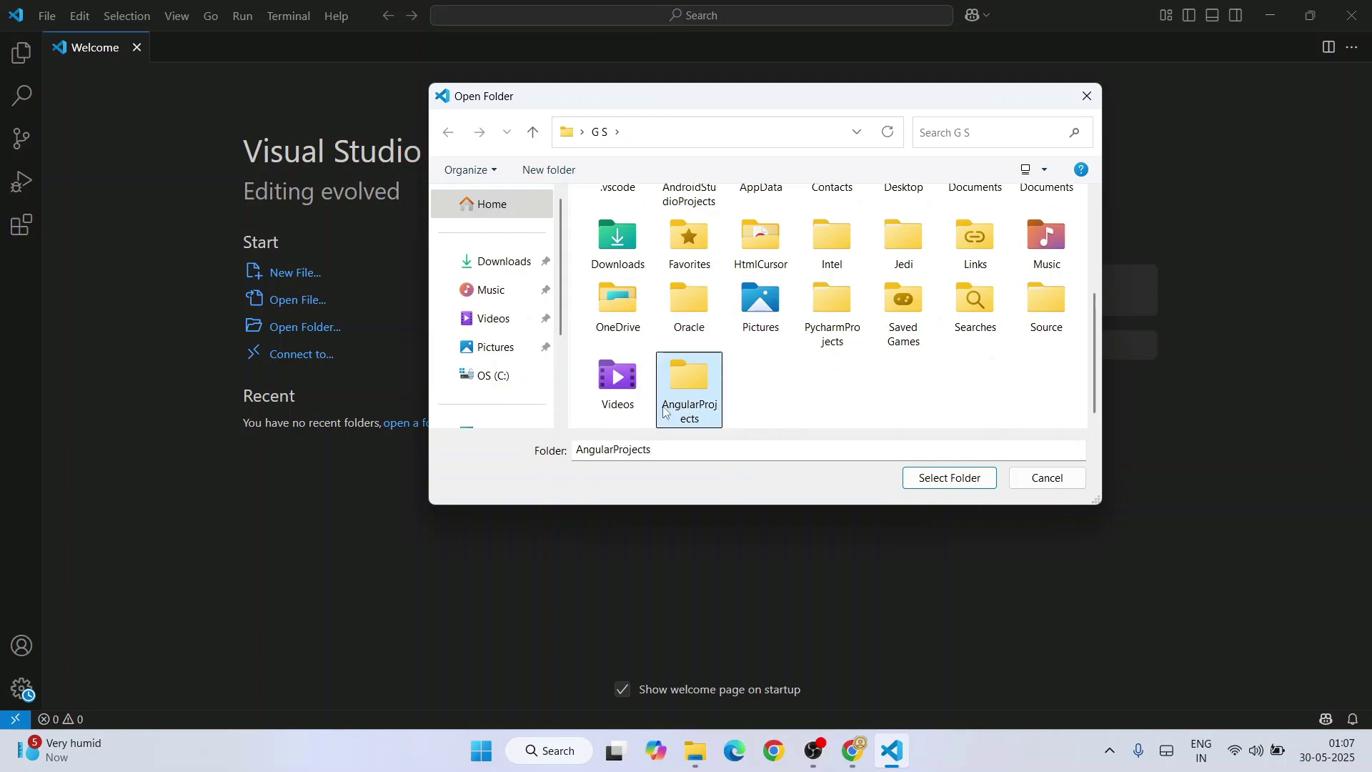
click(950, 478)
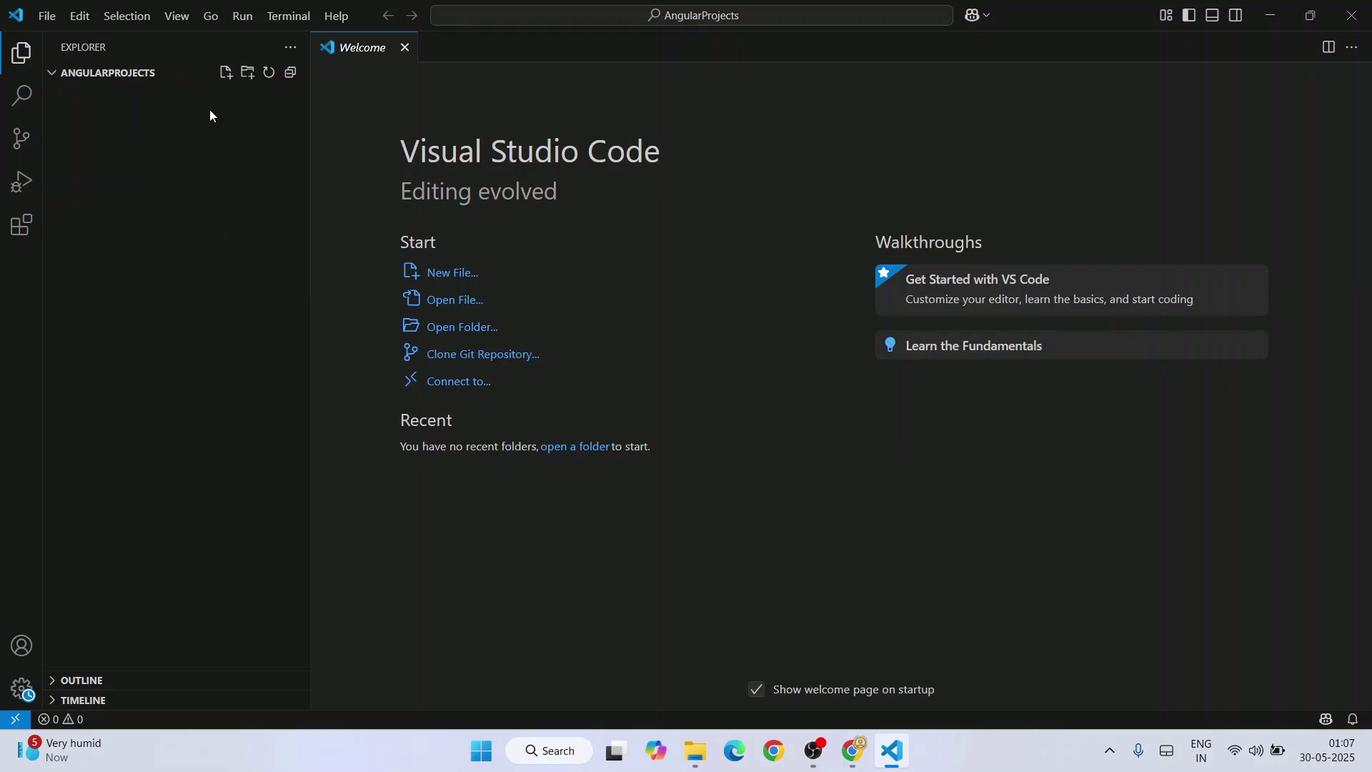
Step: Open a new integrated terminal and run ng new HelloAngular
click(303, 16)
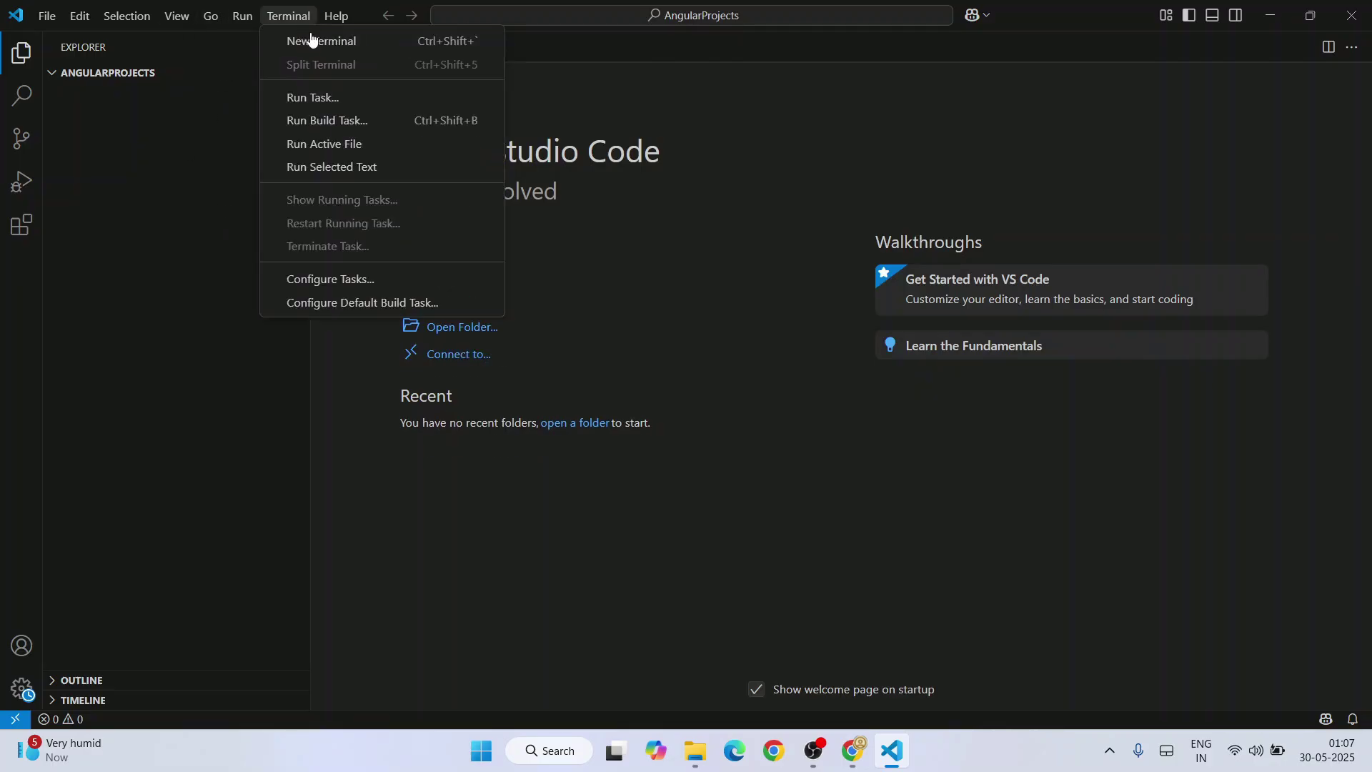
click(311, 41)
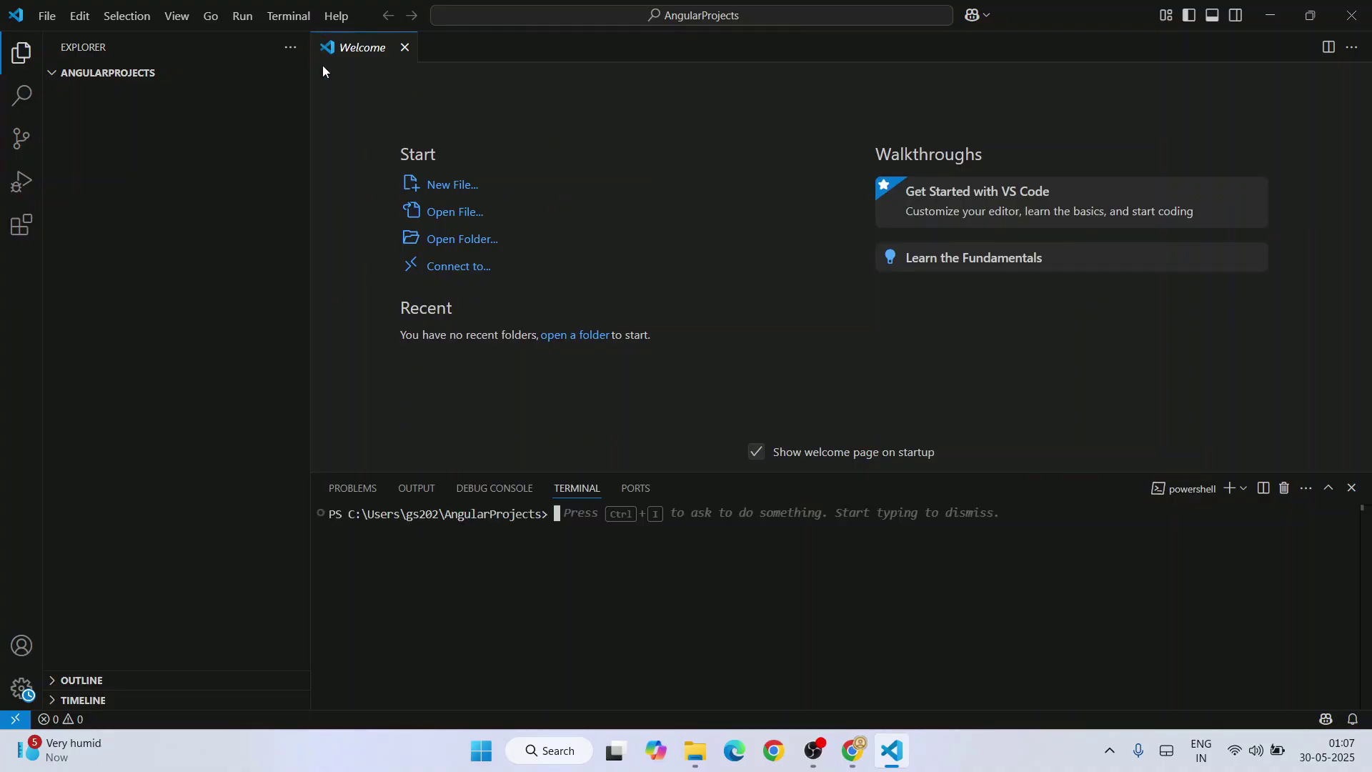
triple_click(392, 526)
click(557, 584)
text(ng)
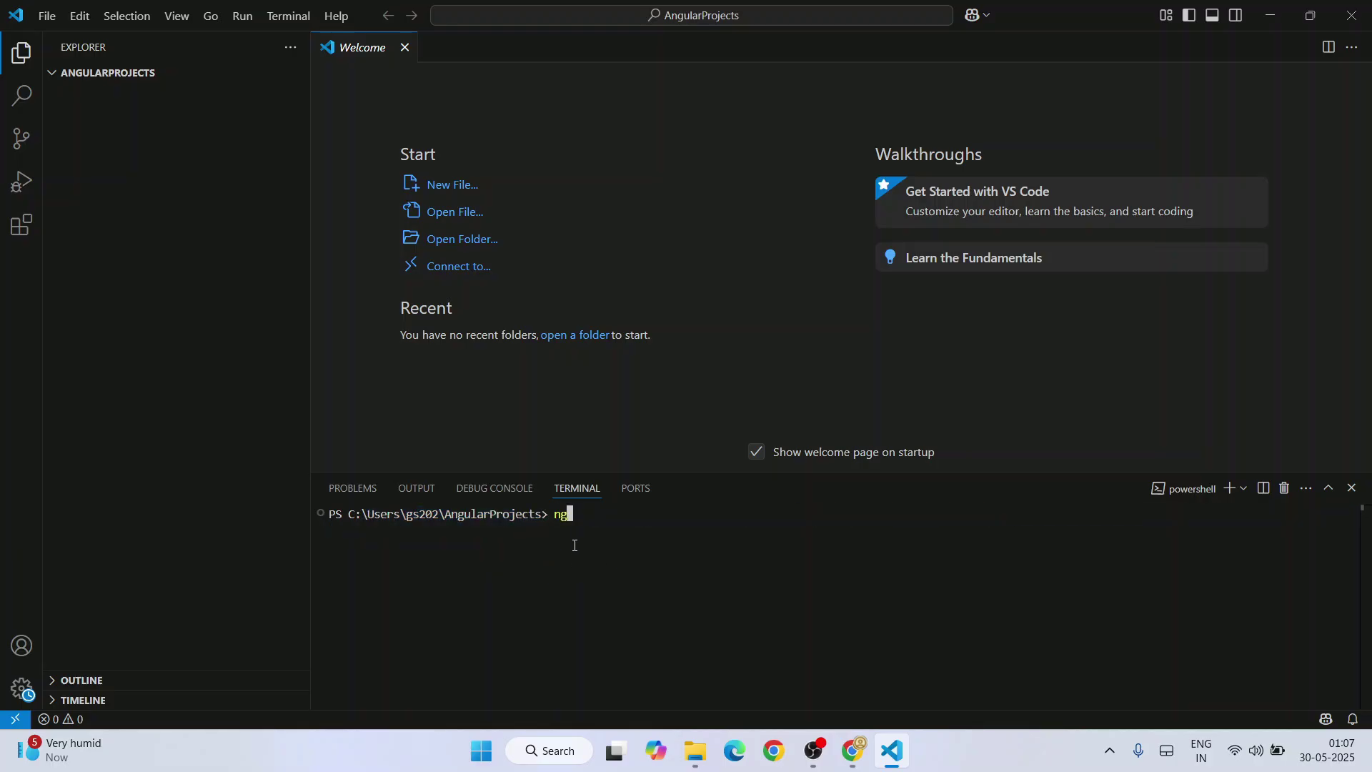
text( new)
text(Hel)
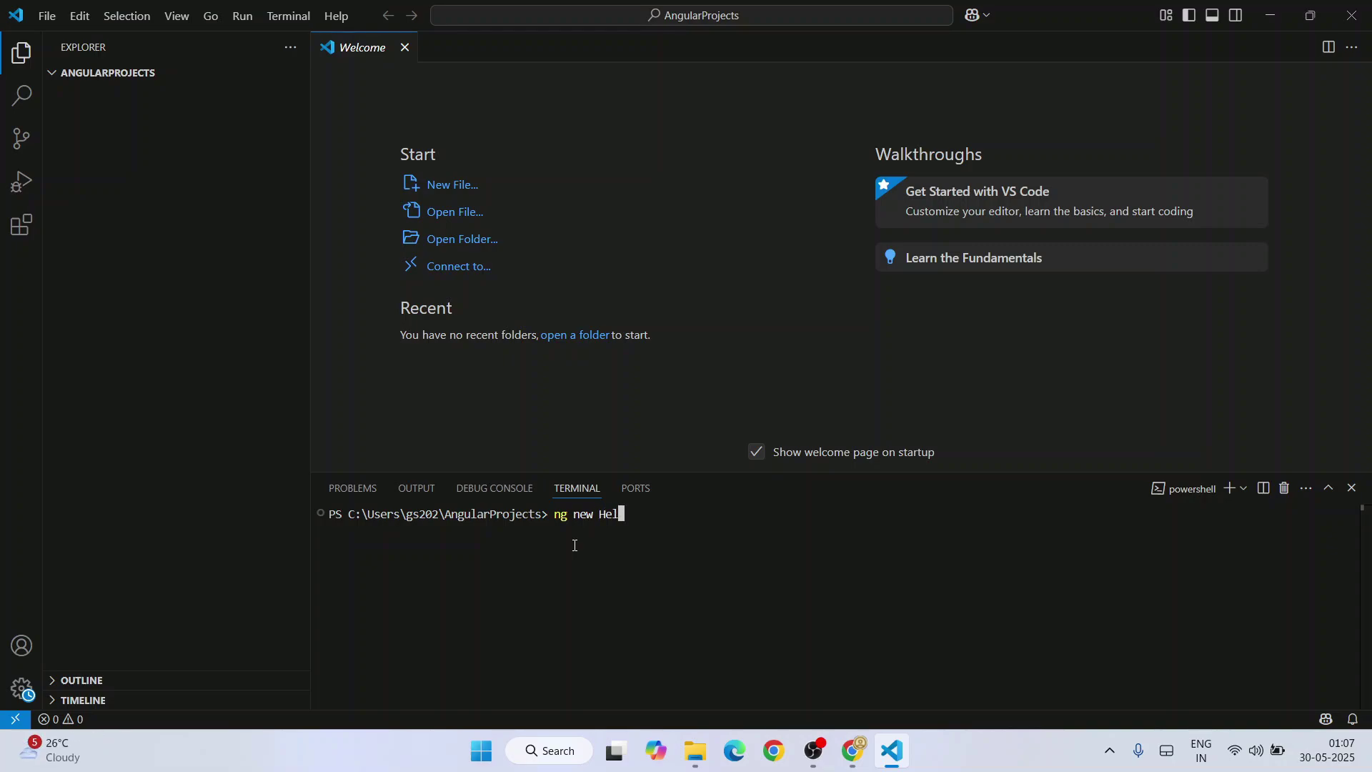
text(loAngular)
key(Return)
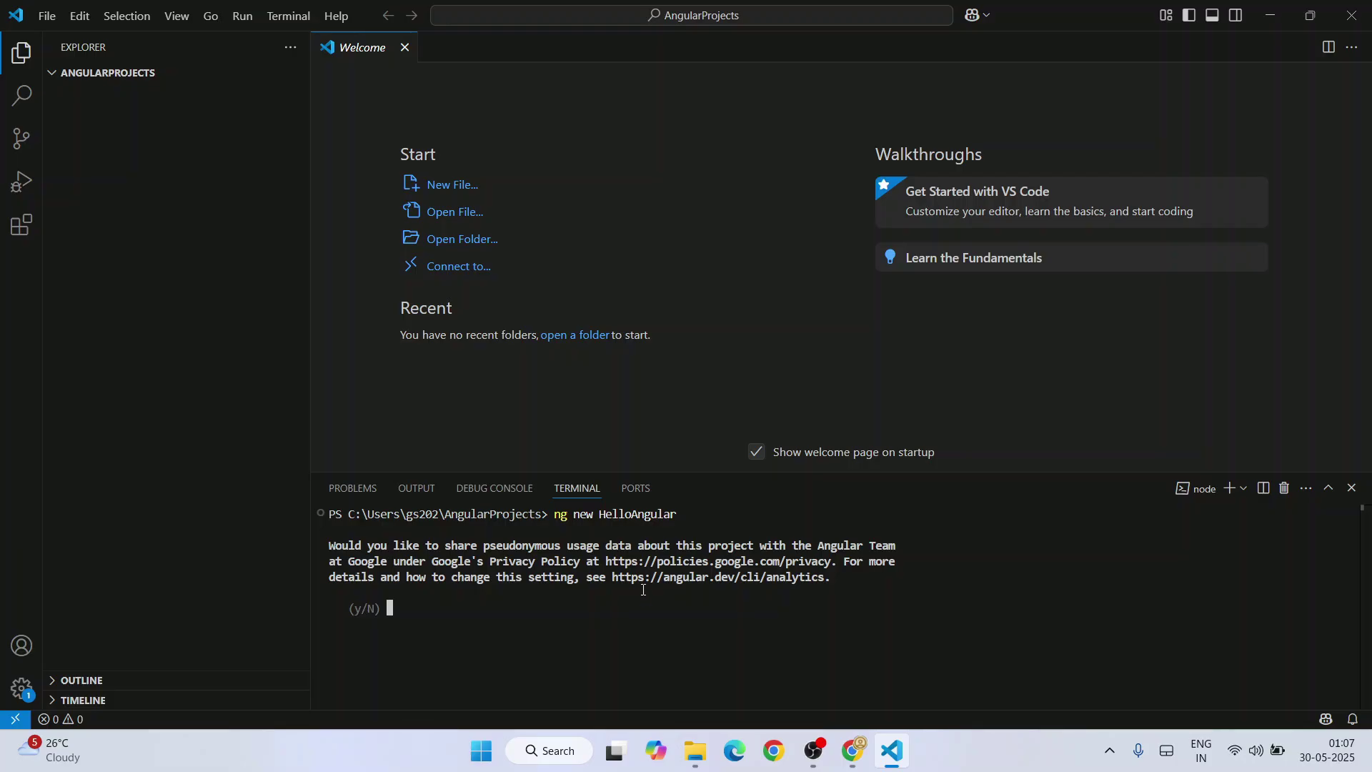
Step: Answer N to decline sharing usage analytics with the Angular team
drag(377, 564, 914, 592)
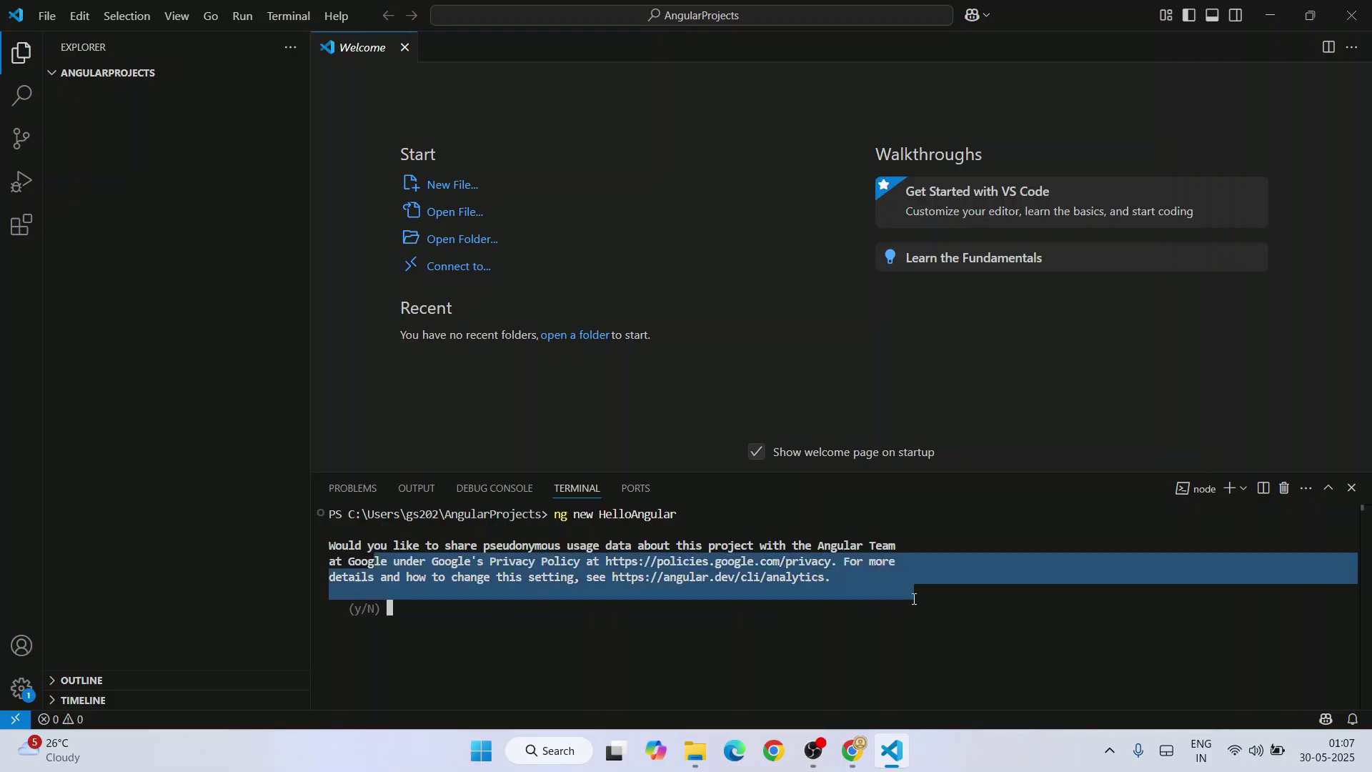
click(522, 589)
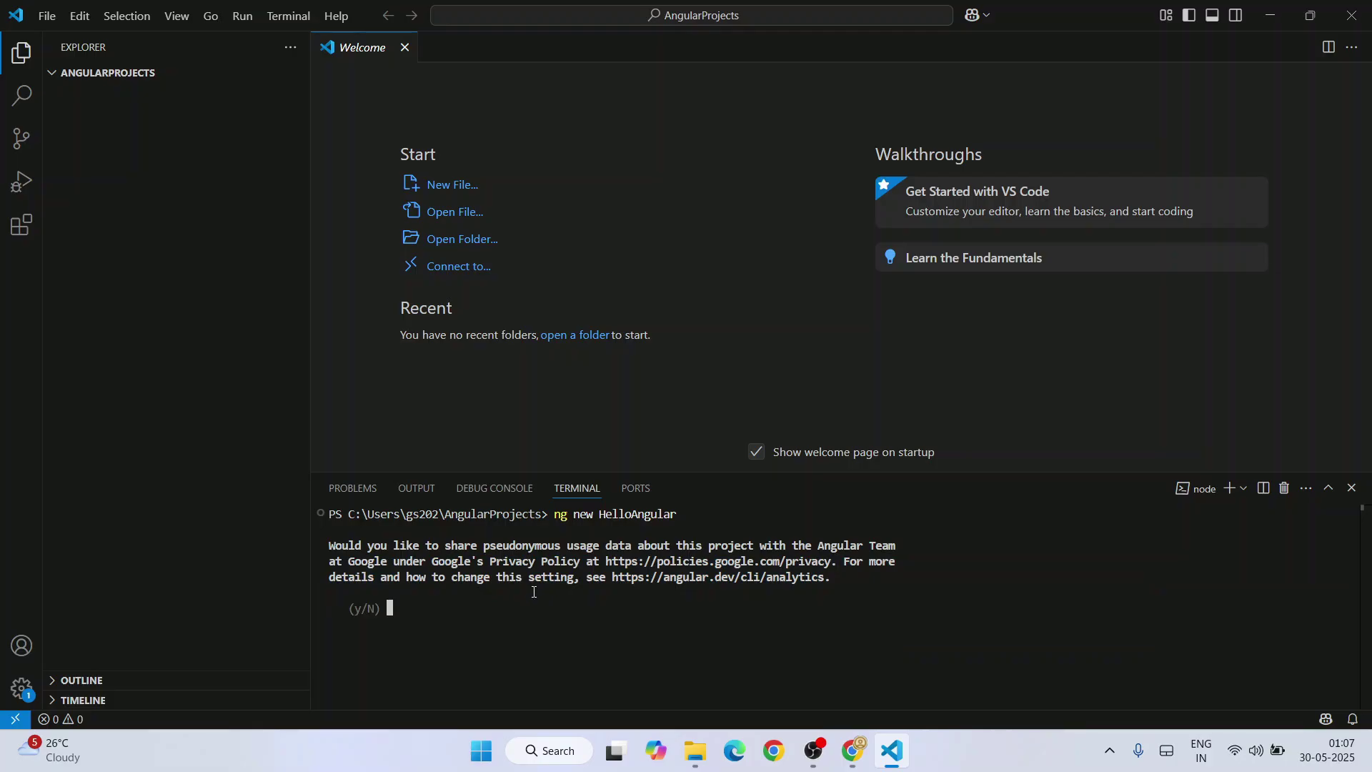
text(N)
key(Return)
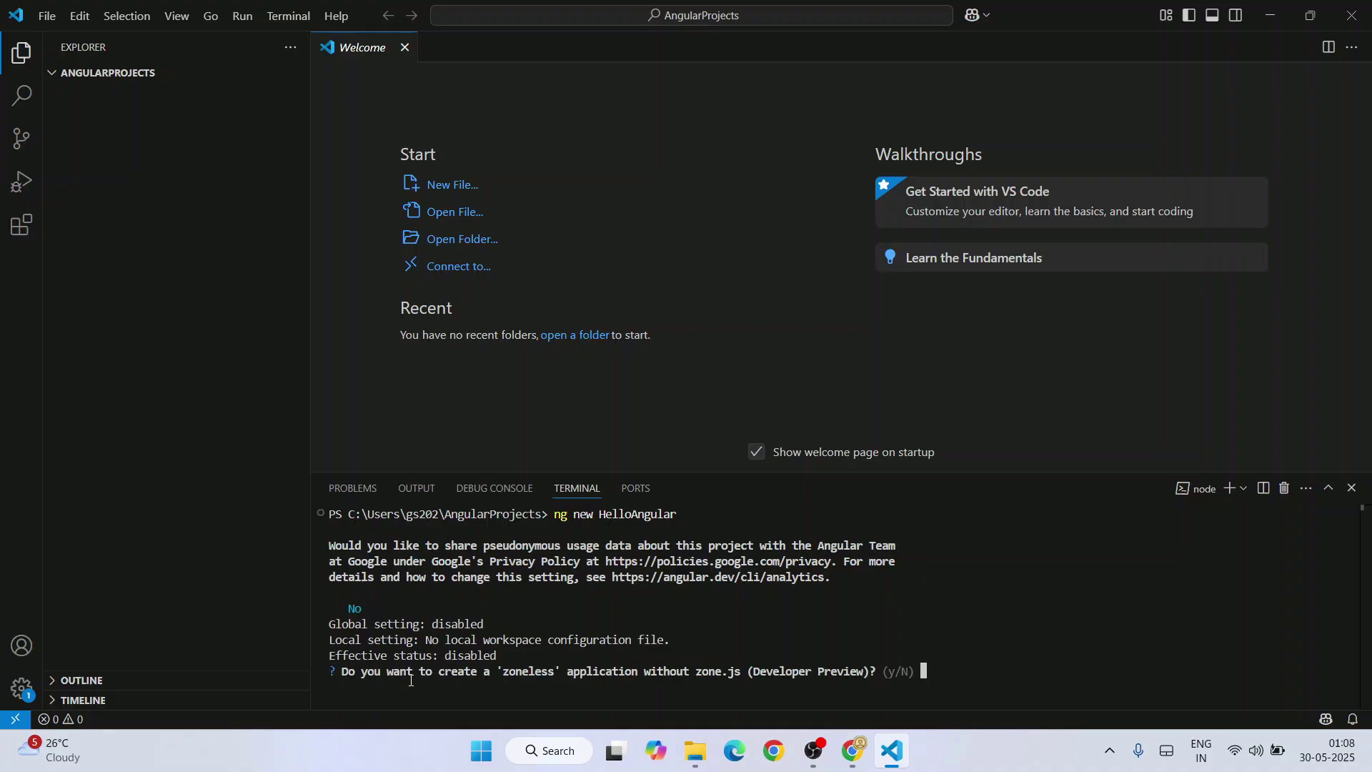
Step: Choose y for a zoneless application and Sass (SCSS) as the stylesheet format
drag(399, 674, 742, 664)
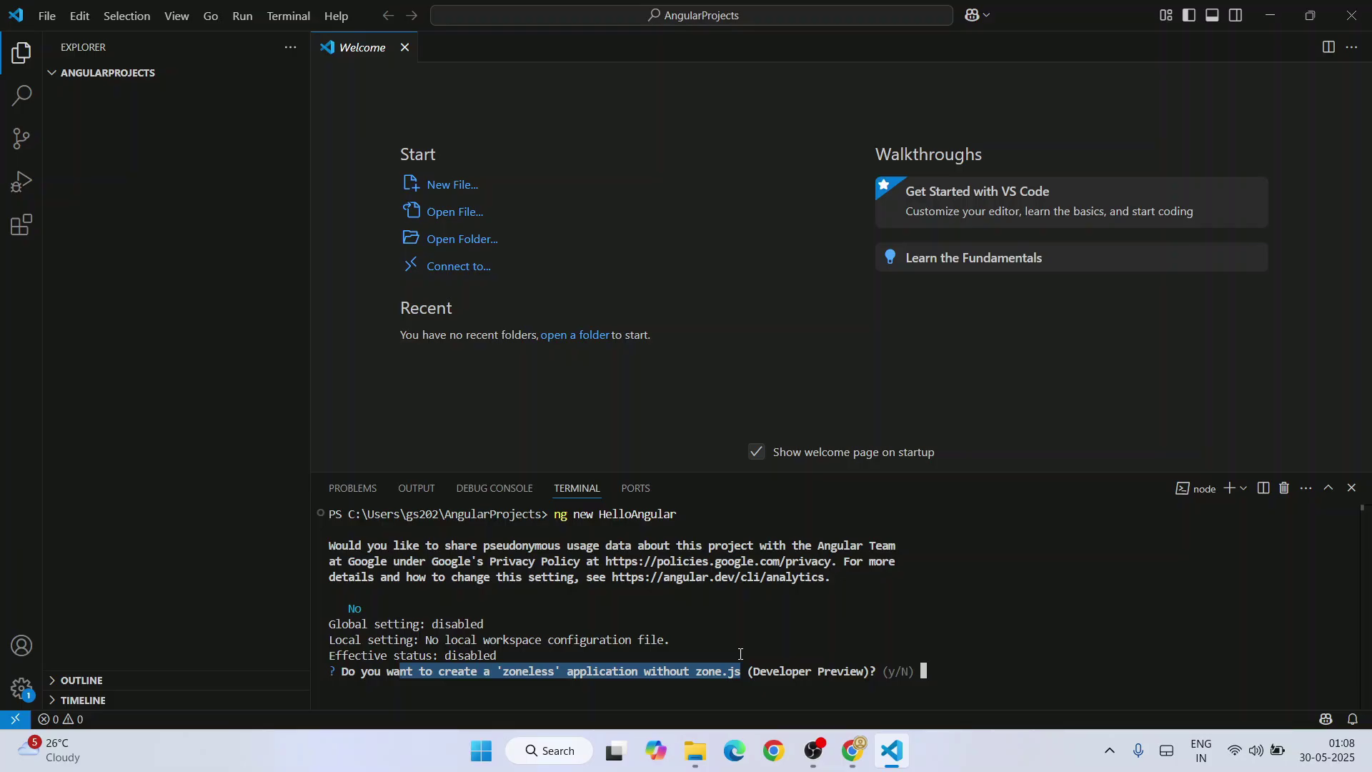
text(y)
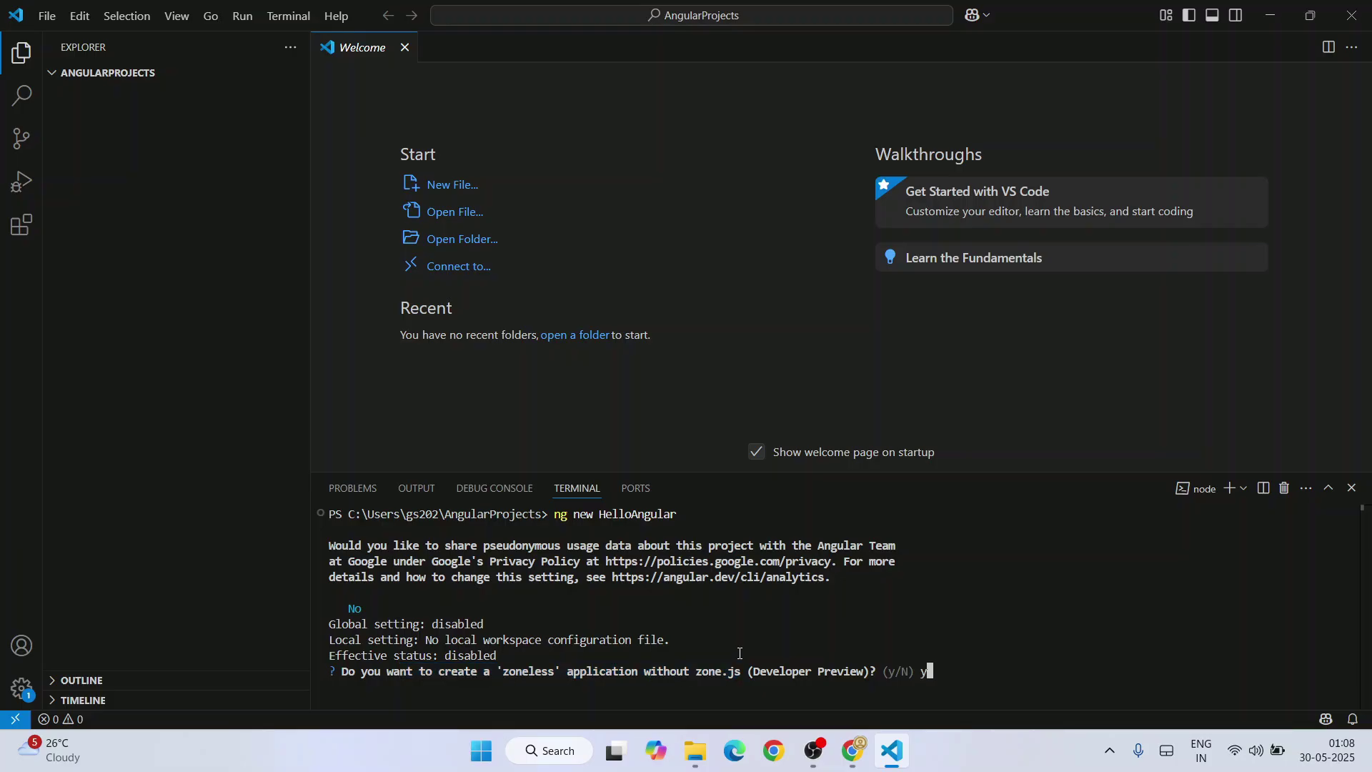
key(Return)
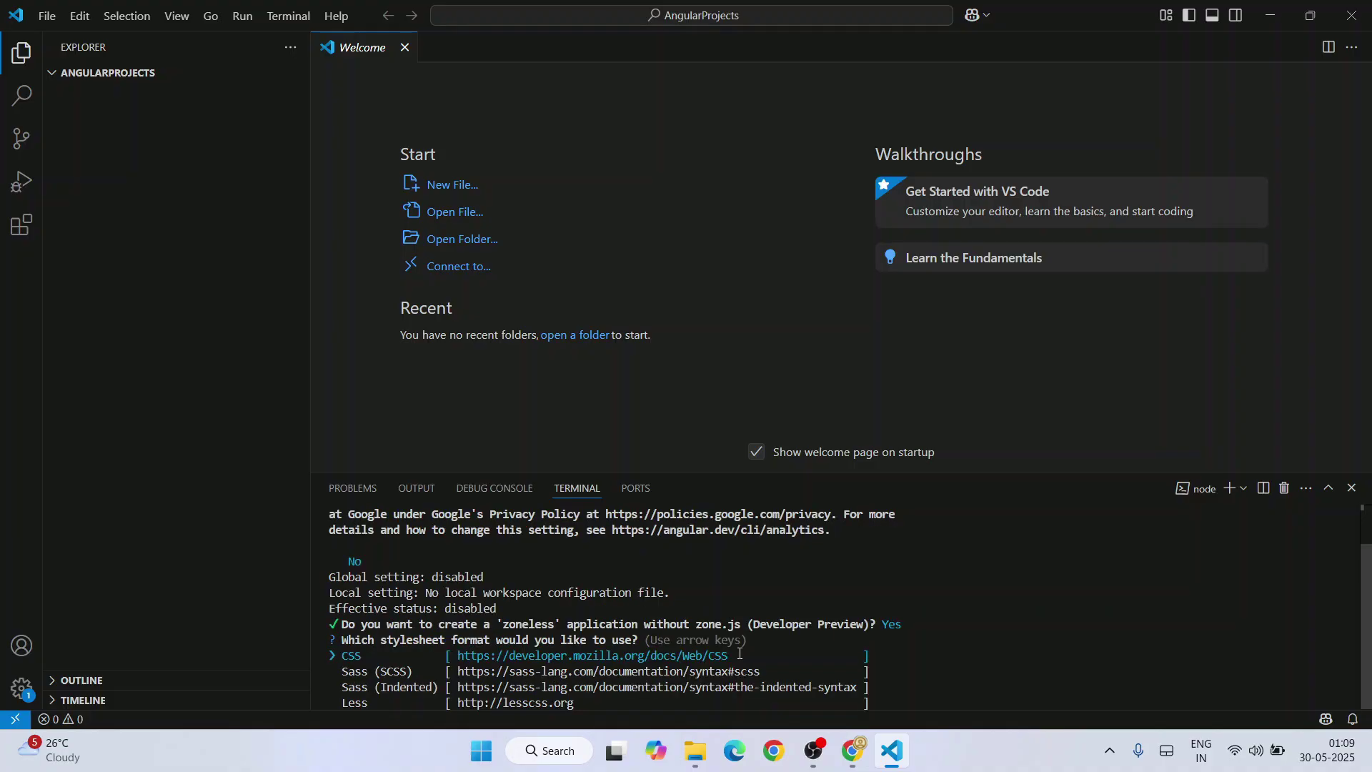
key(Down)
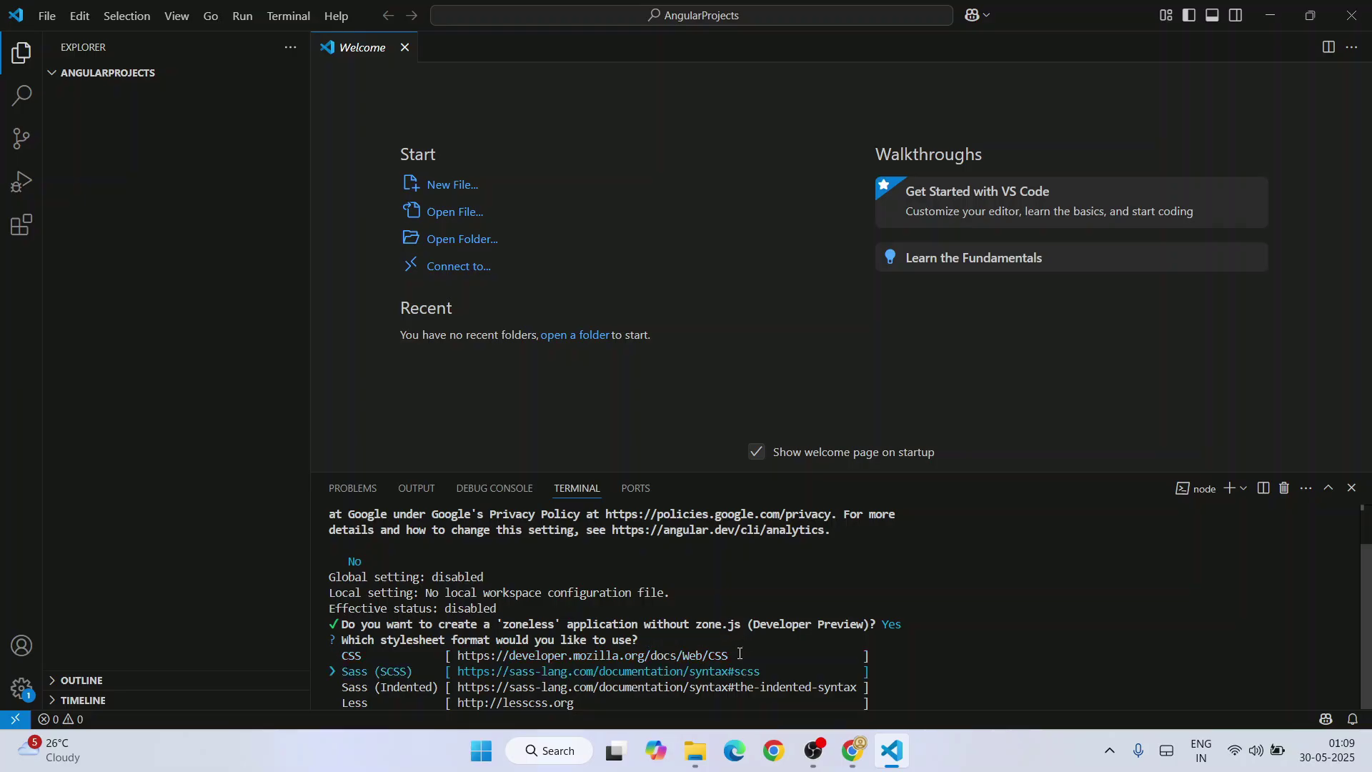
key(Return)
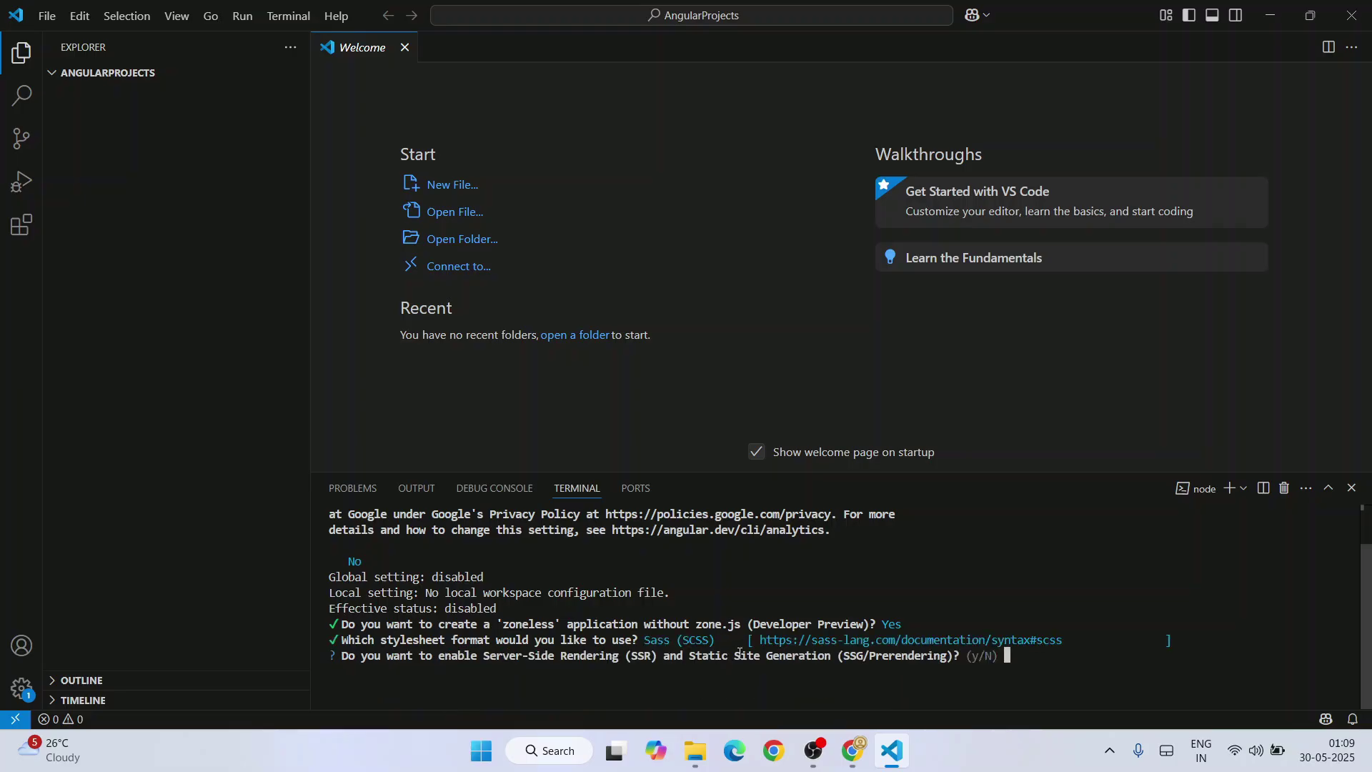
Step: Enter N for the server-side rendering and static site generation prompt
drag(406, 656, 890, 660)
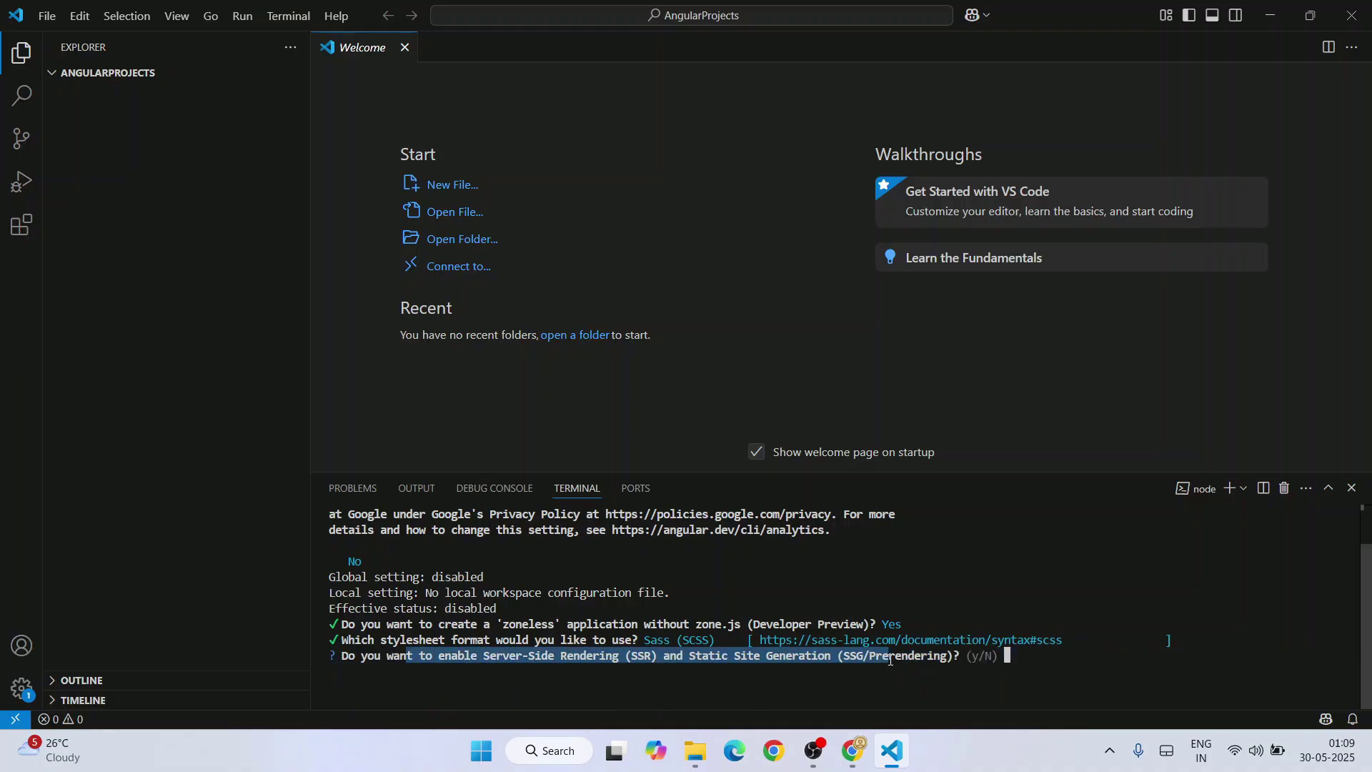
click(840, 677)
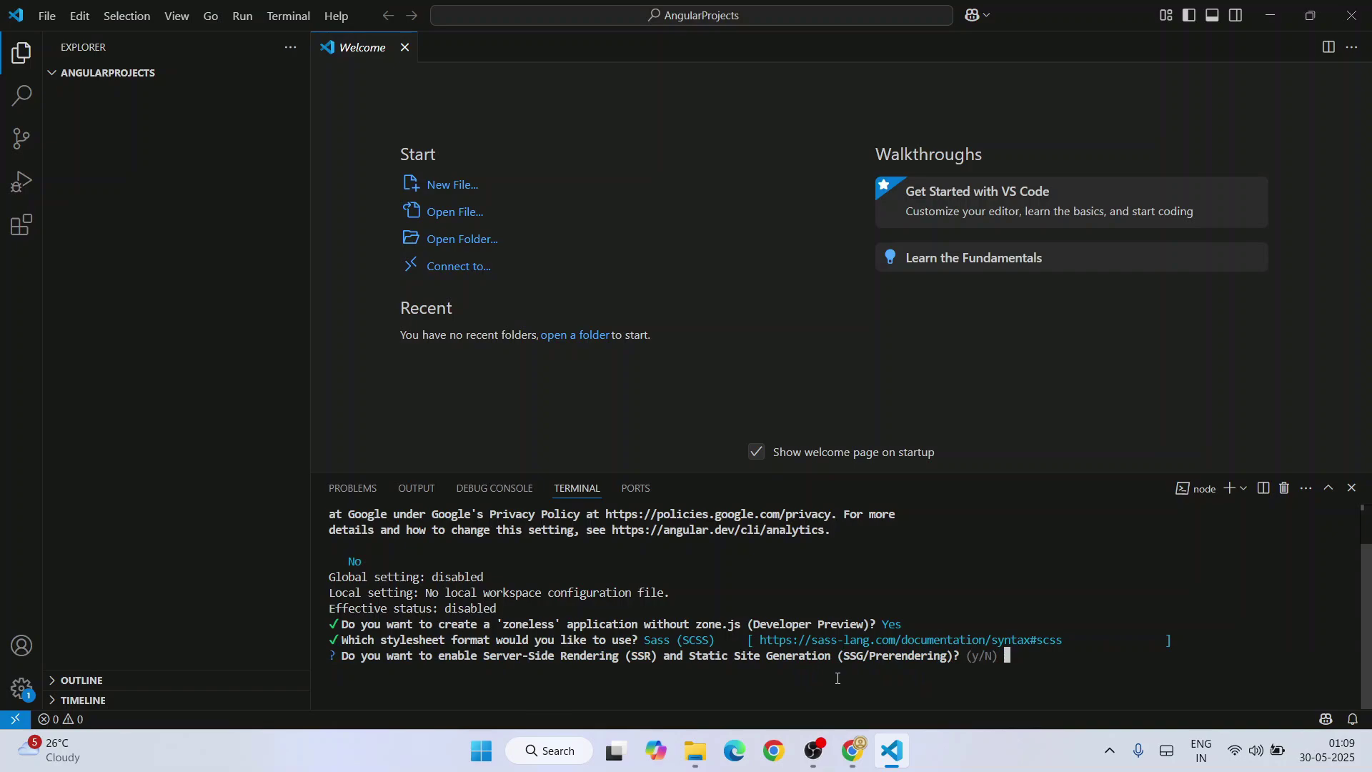
text(N)
drag(699, 656, 870, 658)
click(872, 661)
Step: Submit No for SSR, enlarge the terminal, and watch HelloAngular's packages install successfully
key(Return)
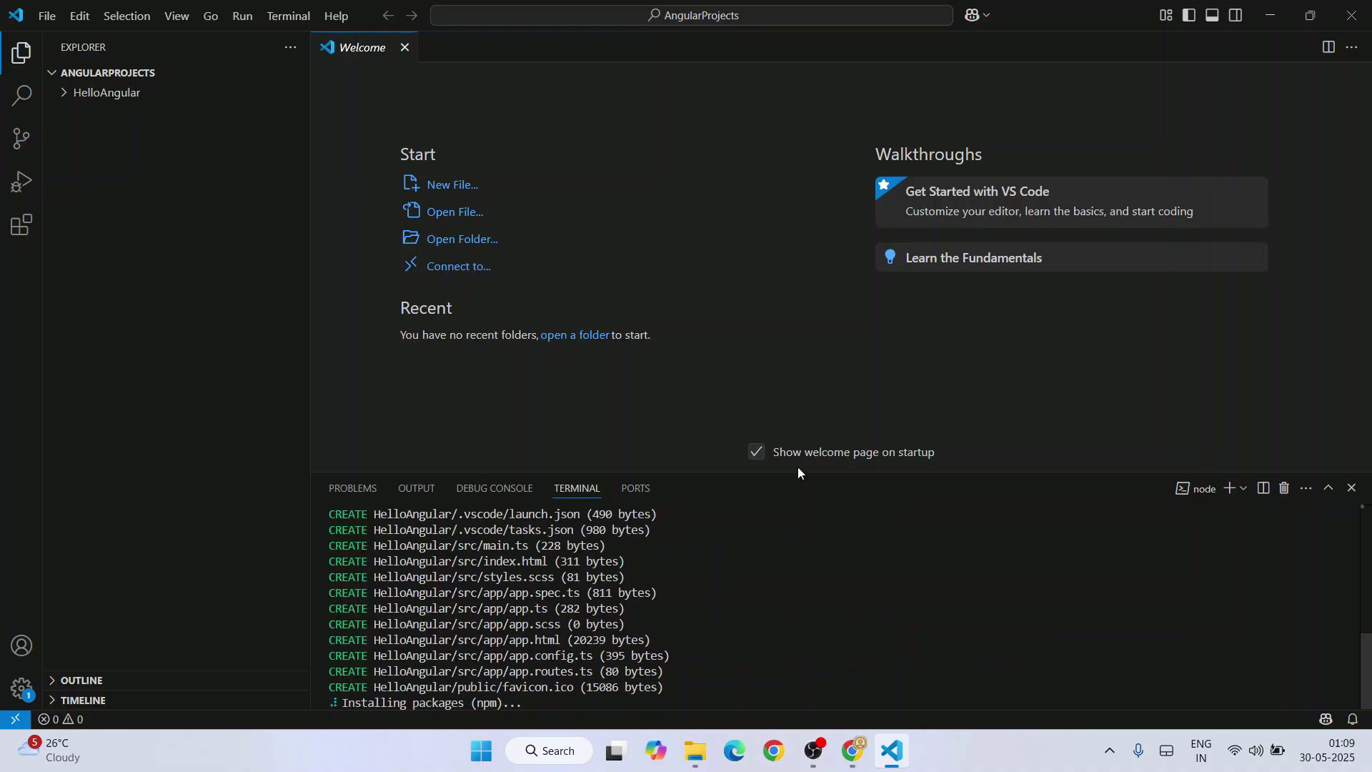
drag(799, 472, 848, 217)
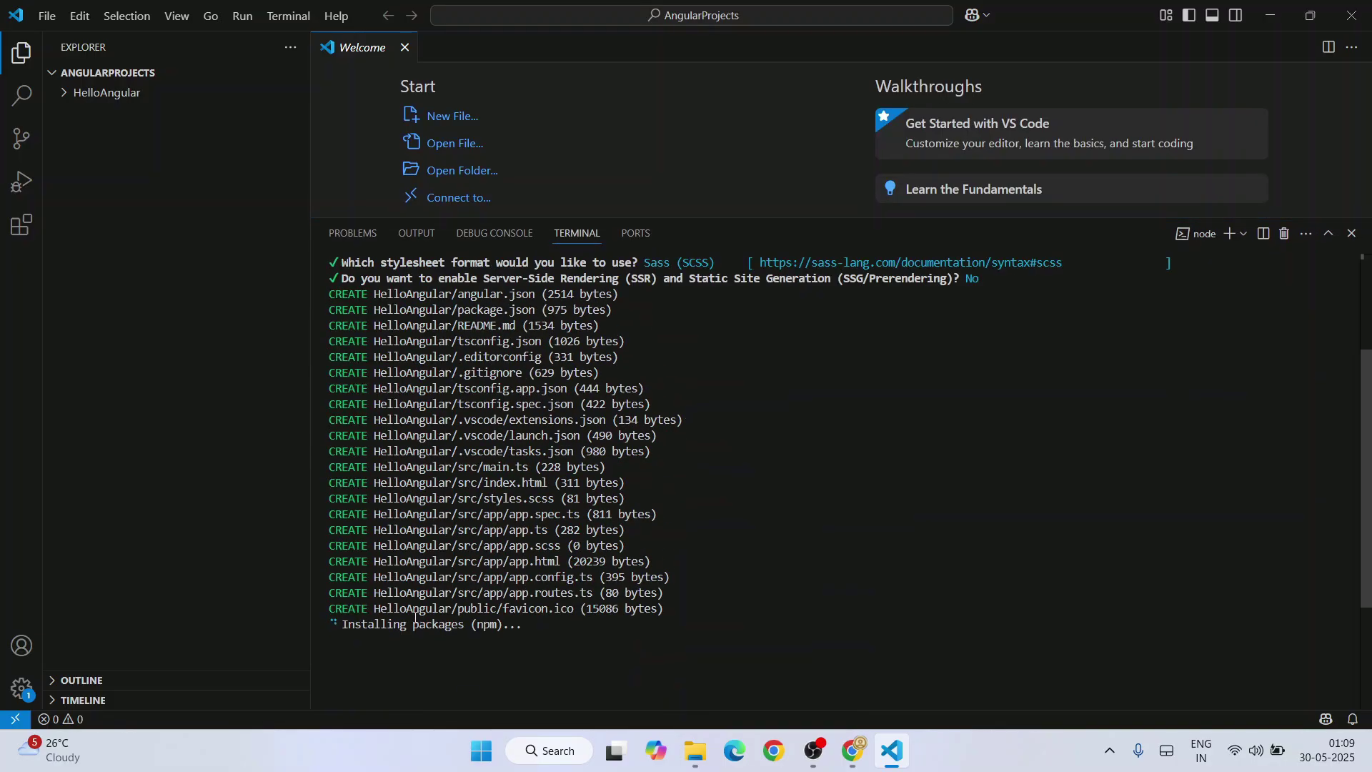
drag(362, 628, 552, 629)
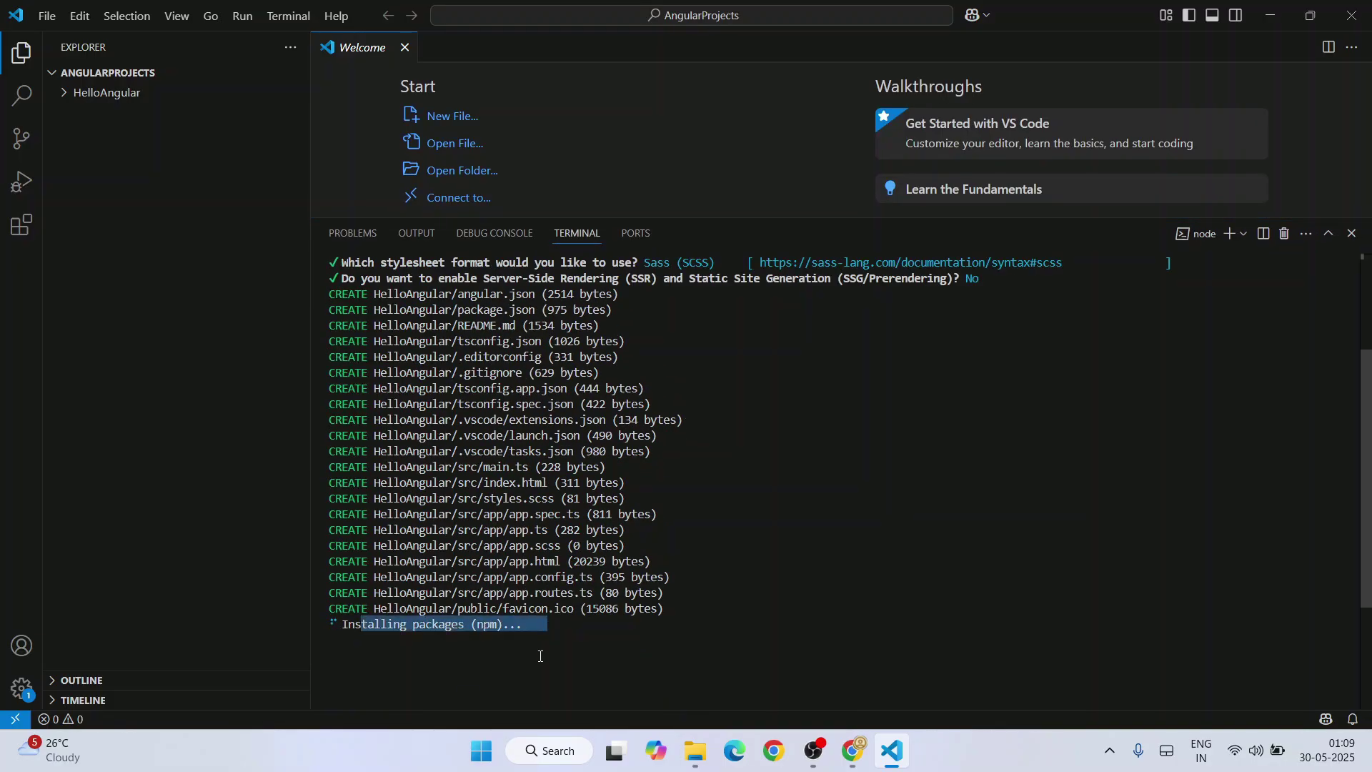
click(541, 654)
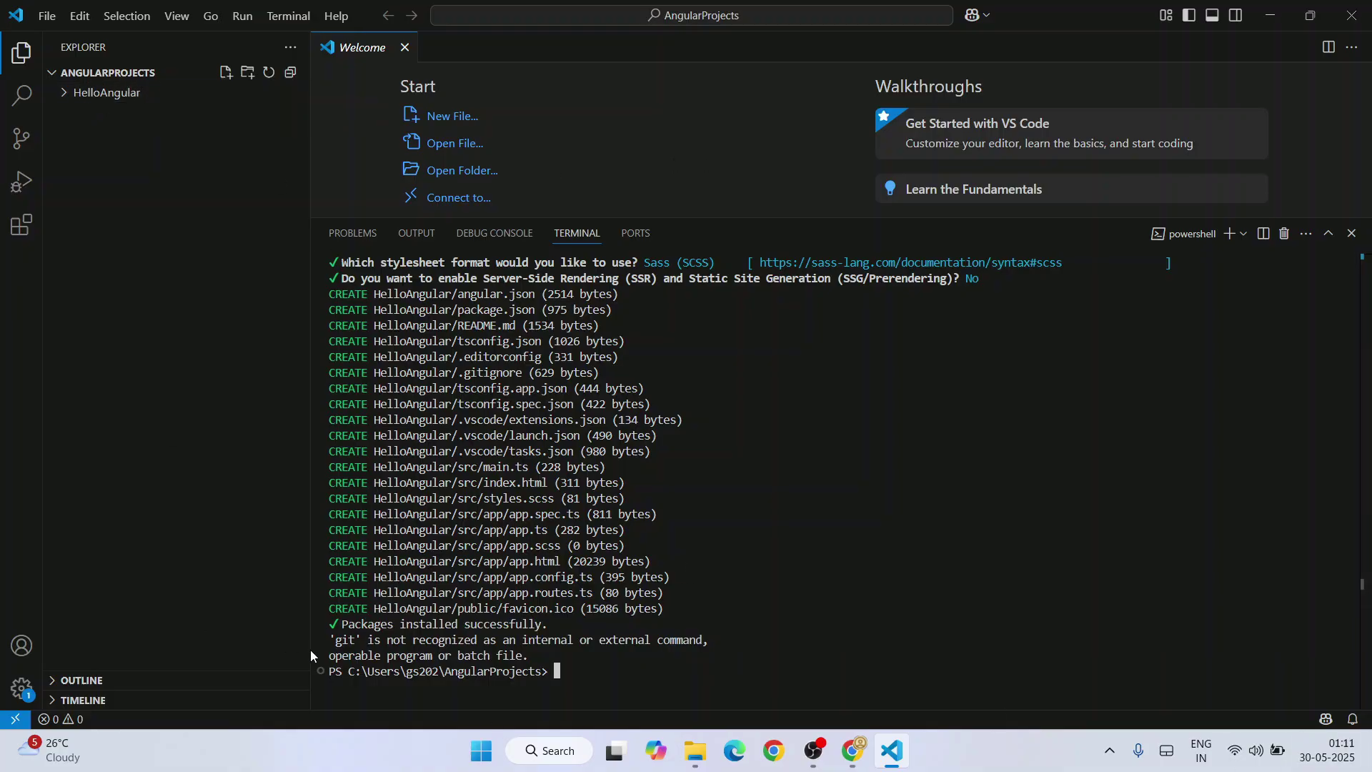
drag(354, 624, 604, 624)
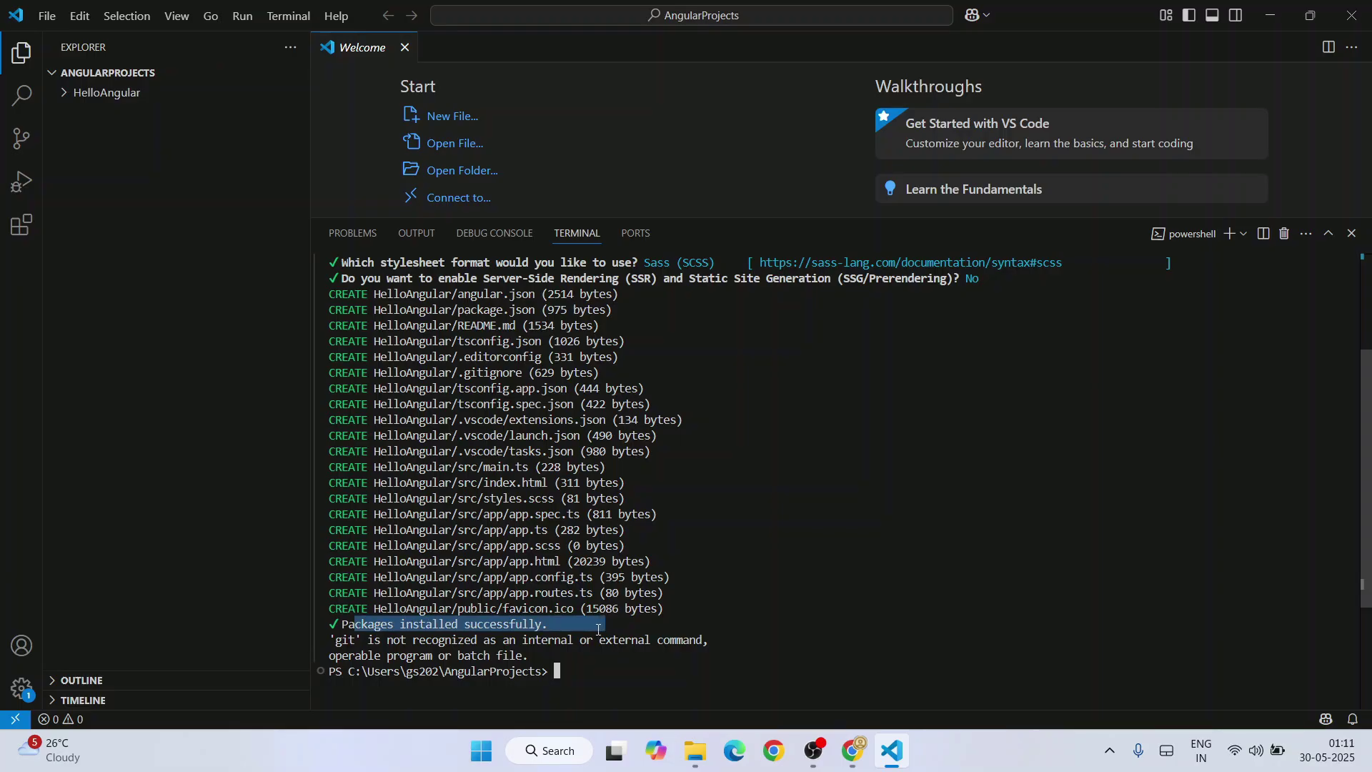
click(599, 630)
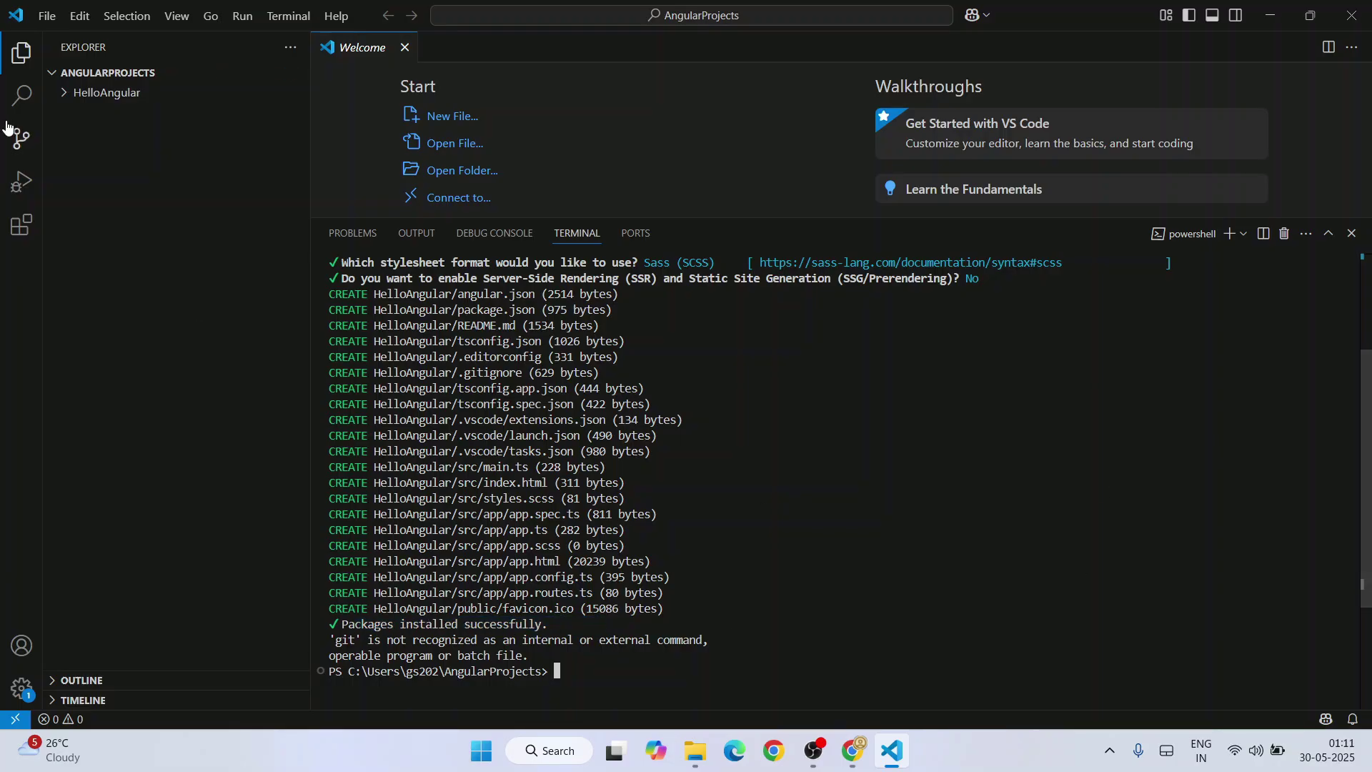
Step: Expand the HelloAngular folder, shrink the terminal, and close the Welcome page
click(65, 100)
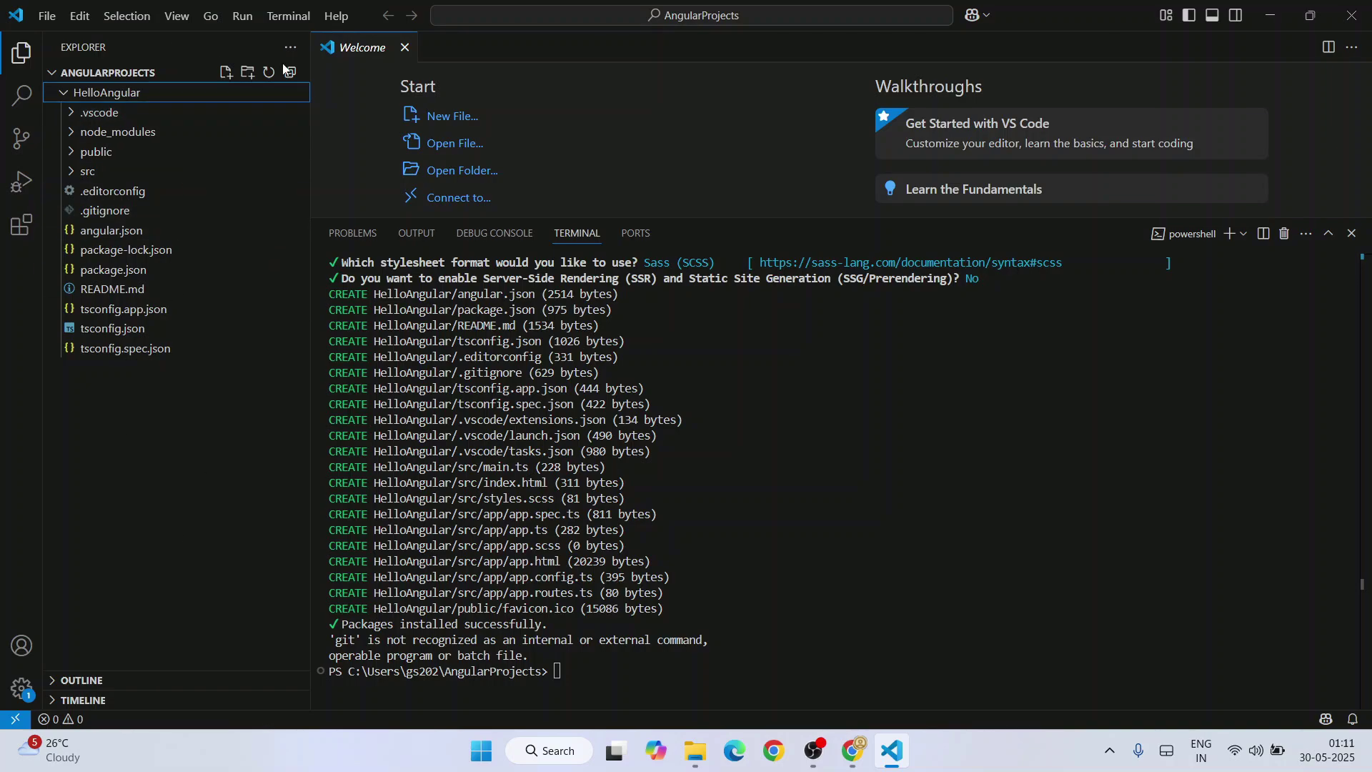
drag(672, 218, 698, 500)
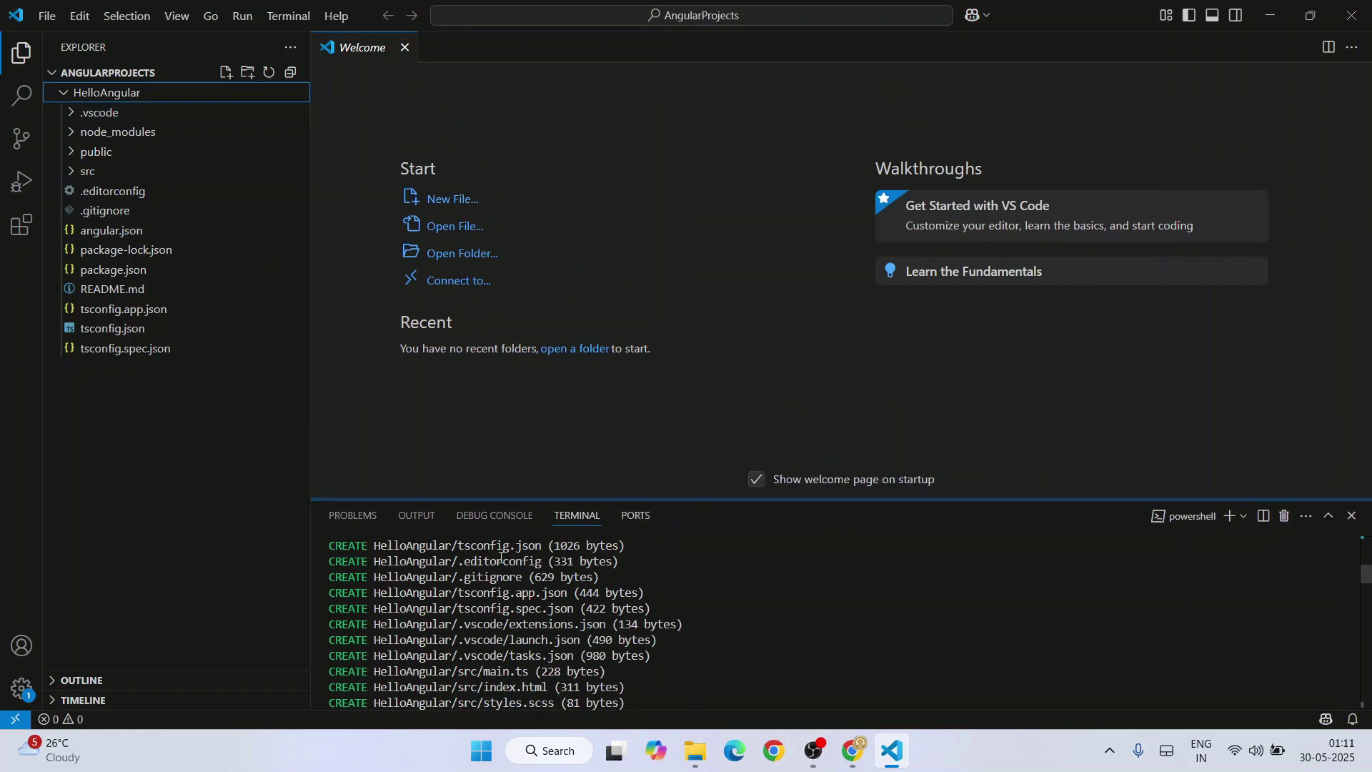
key(ctrl+w)
click(114, 275)
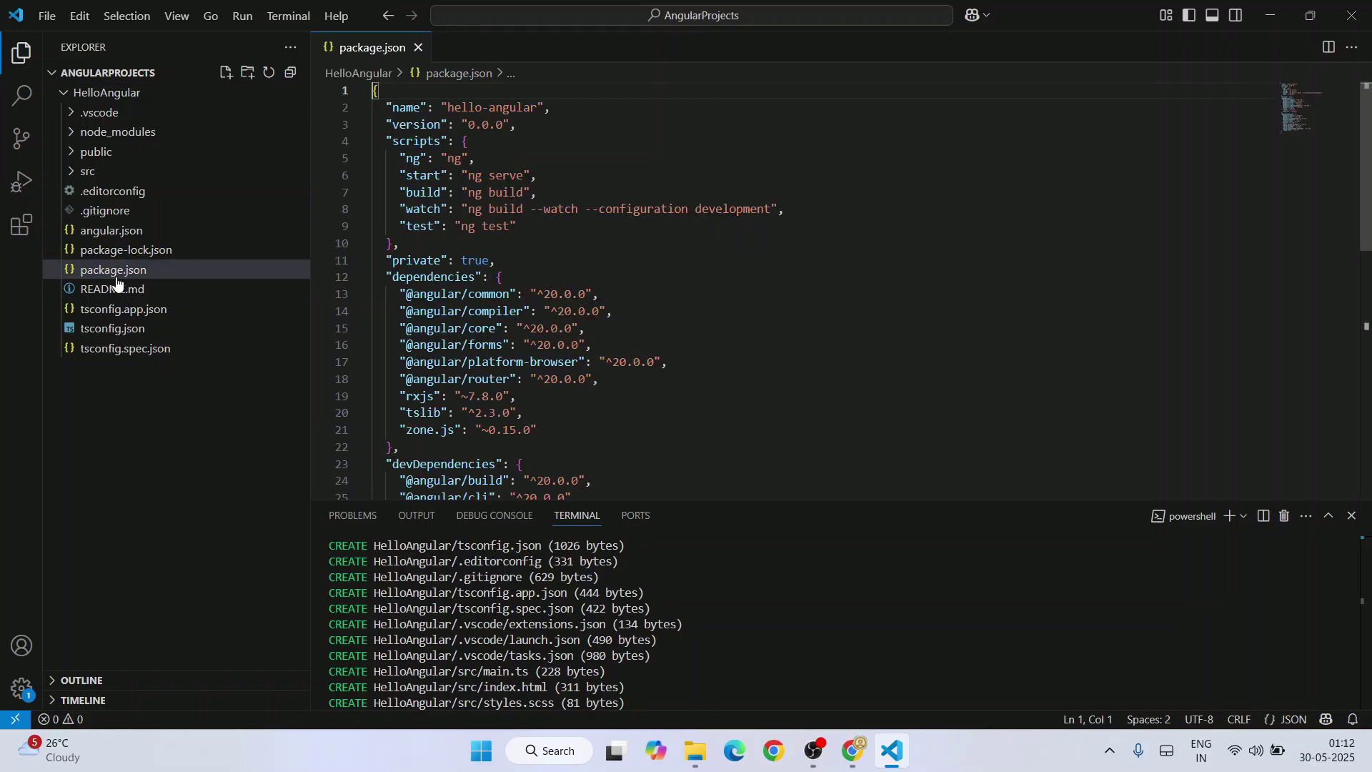
click(608, 155)
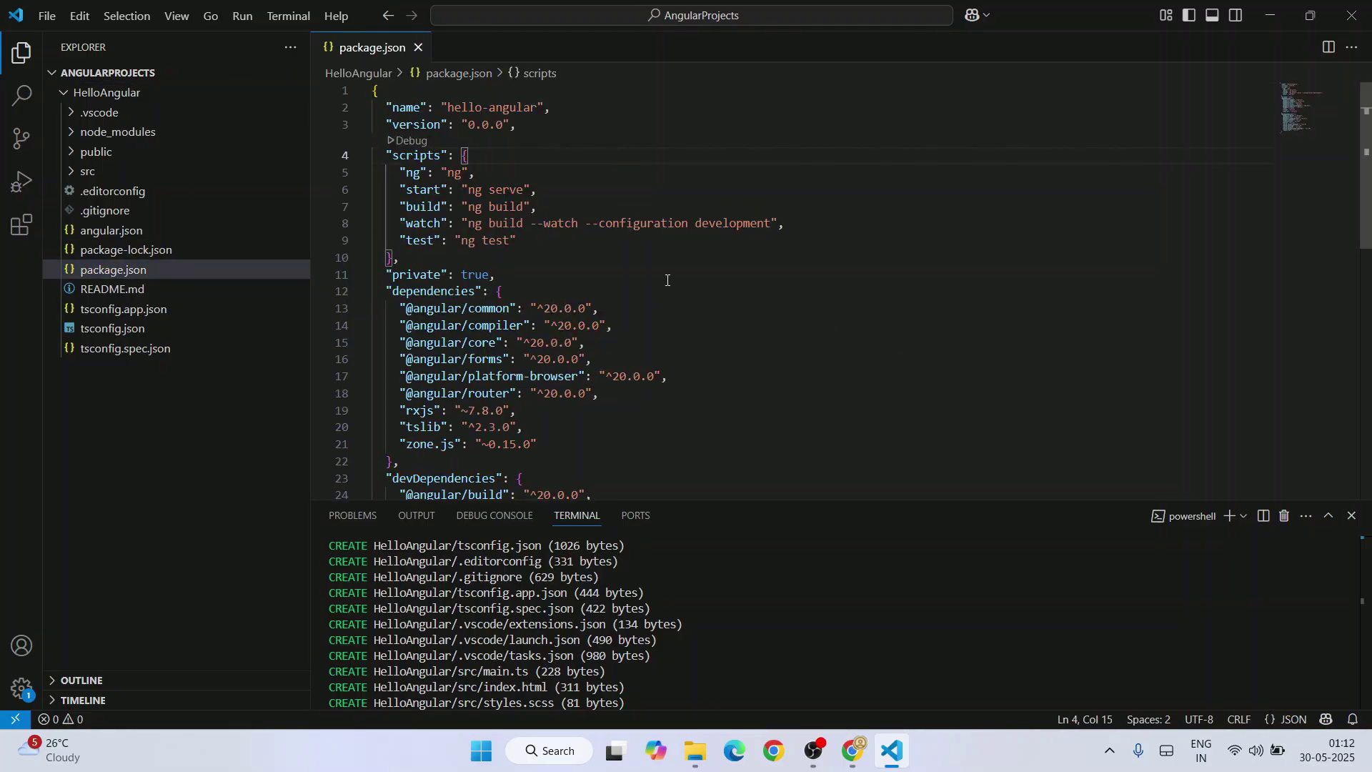
scroll(508, 281, down, 1)
drag(413, 265, 279, 233)
click(677, 384)
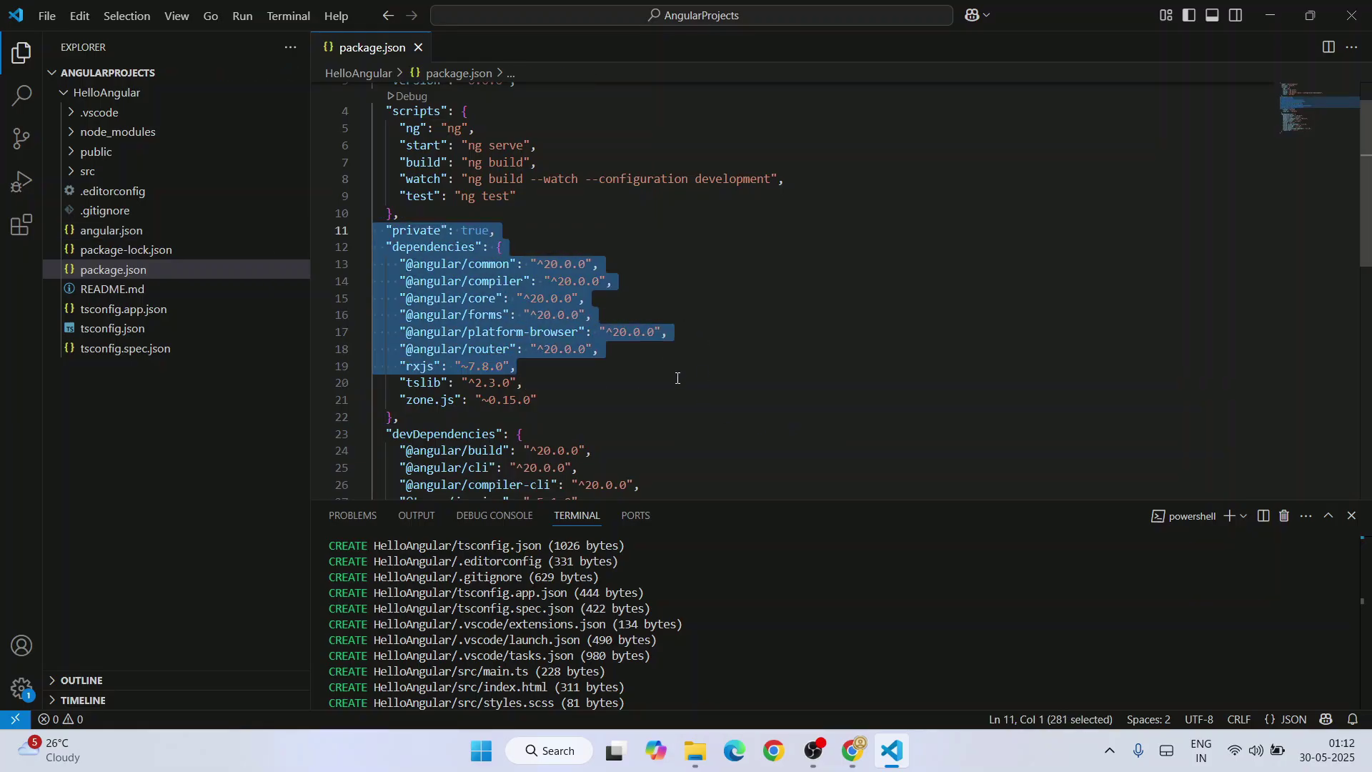
click(529, 383)
drag(402, 468, 704, 469)
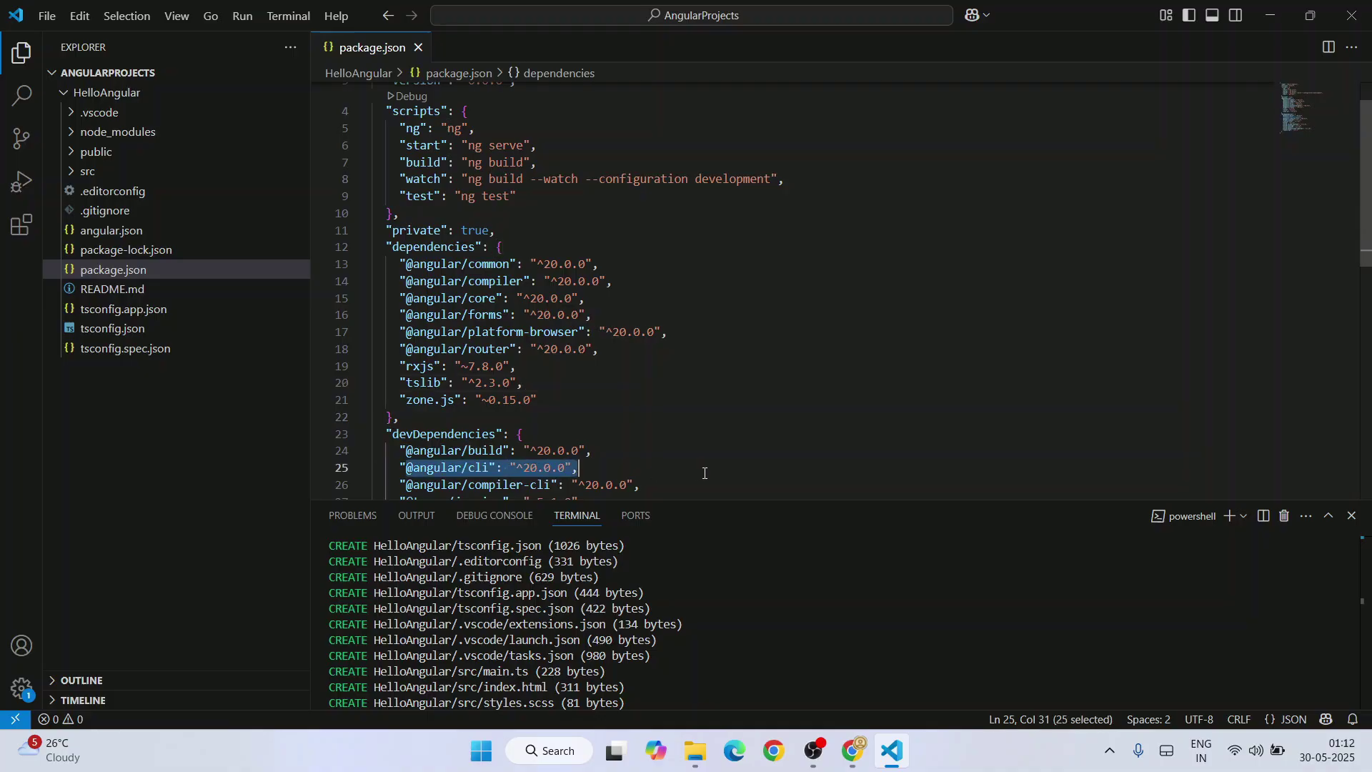
click(610, 469)
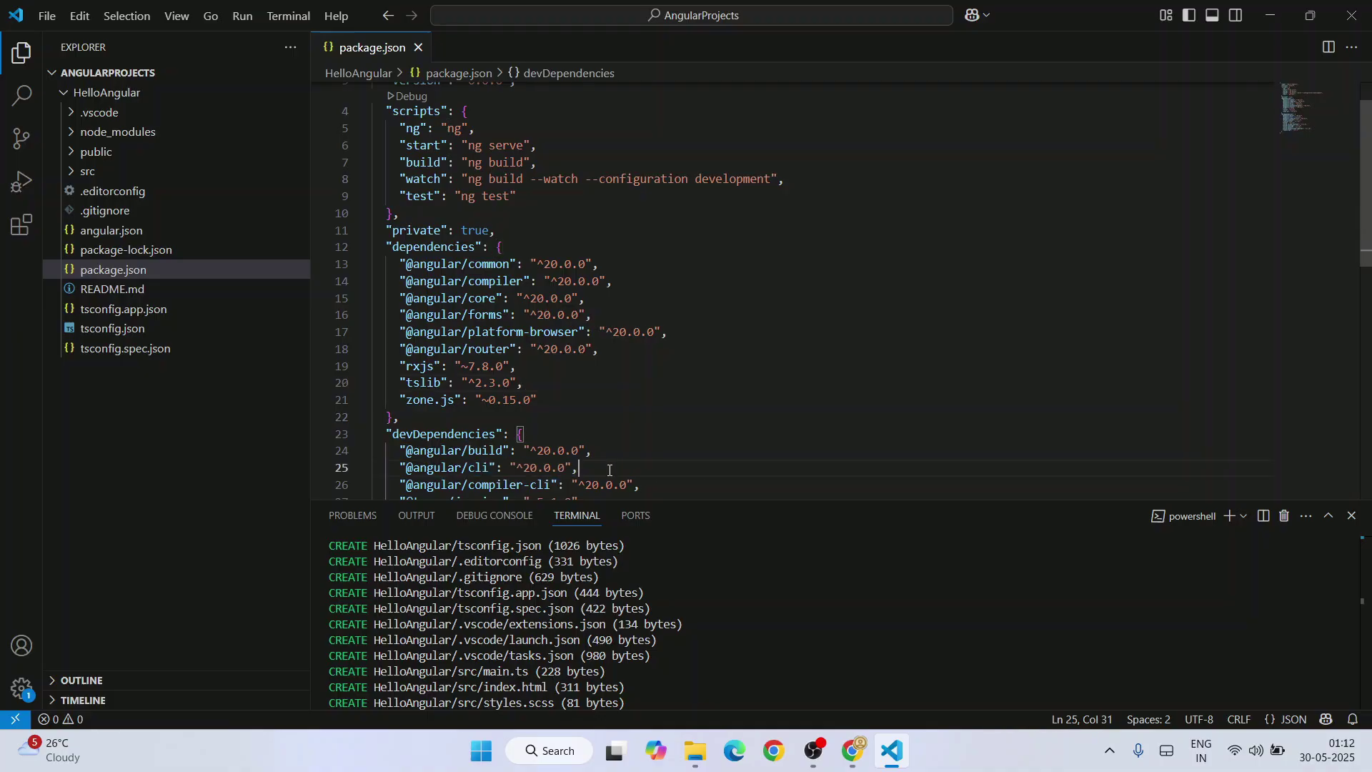
Step: Open src/index.html and inspect its <app-root></app-root> element
click(88, 172)
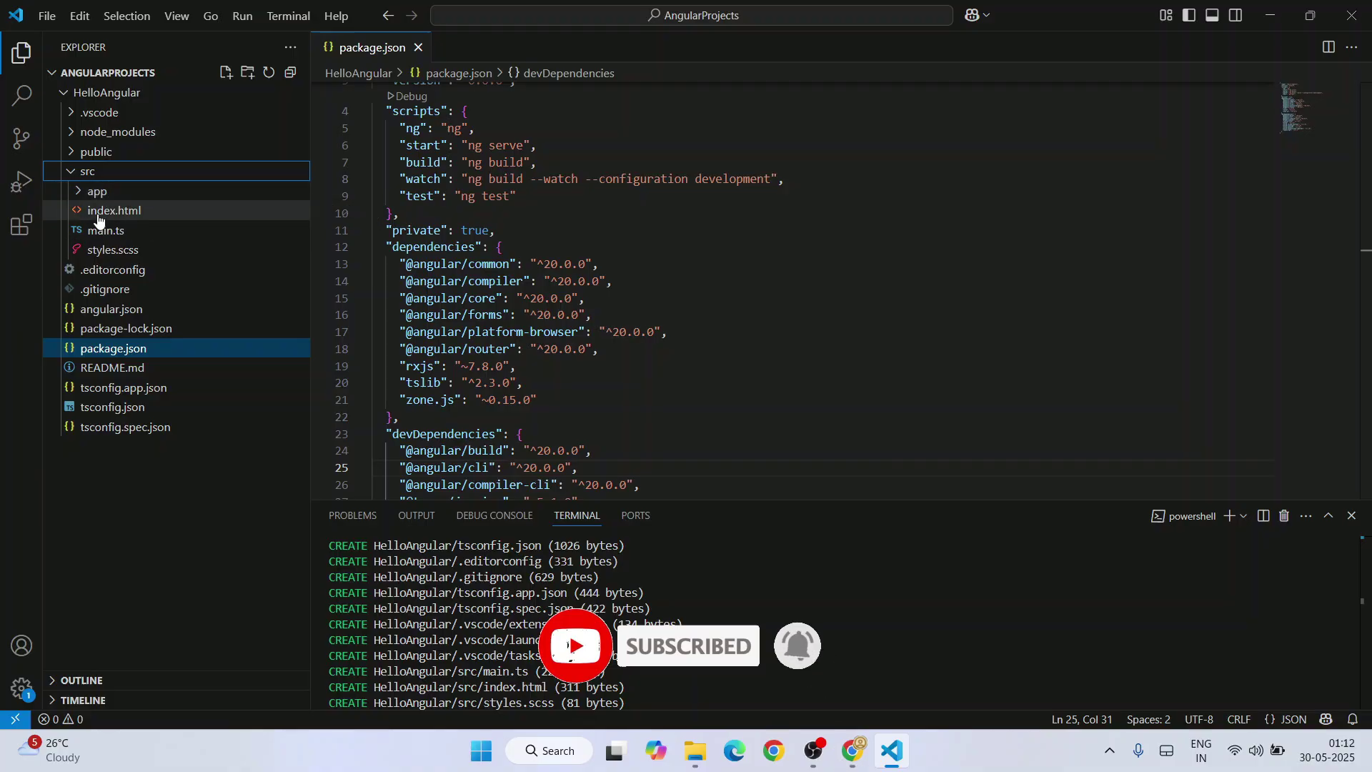
click(174, 217)
drag(429, 312, 400, 312)
drag(379, 260, 543, 264)
Step: Open src/app/app.html and scroll through its placeholder template and style rules
key(Up)
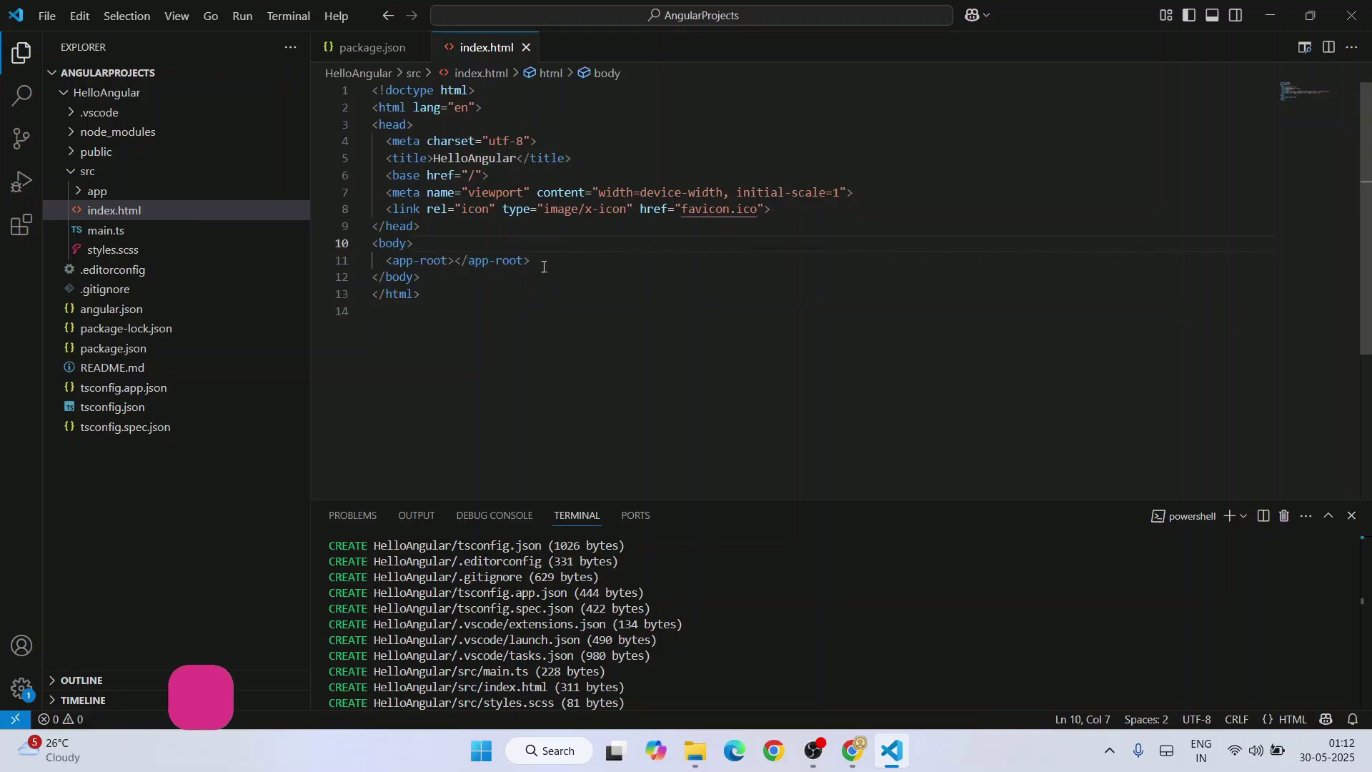
click(80, 192)
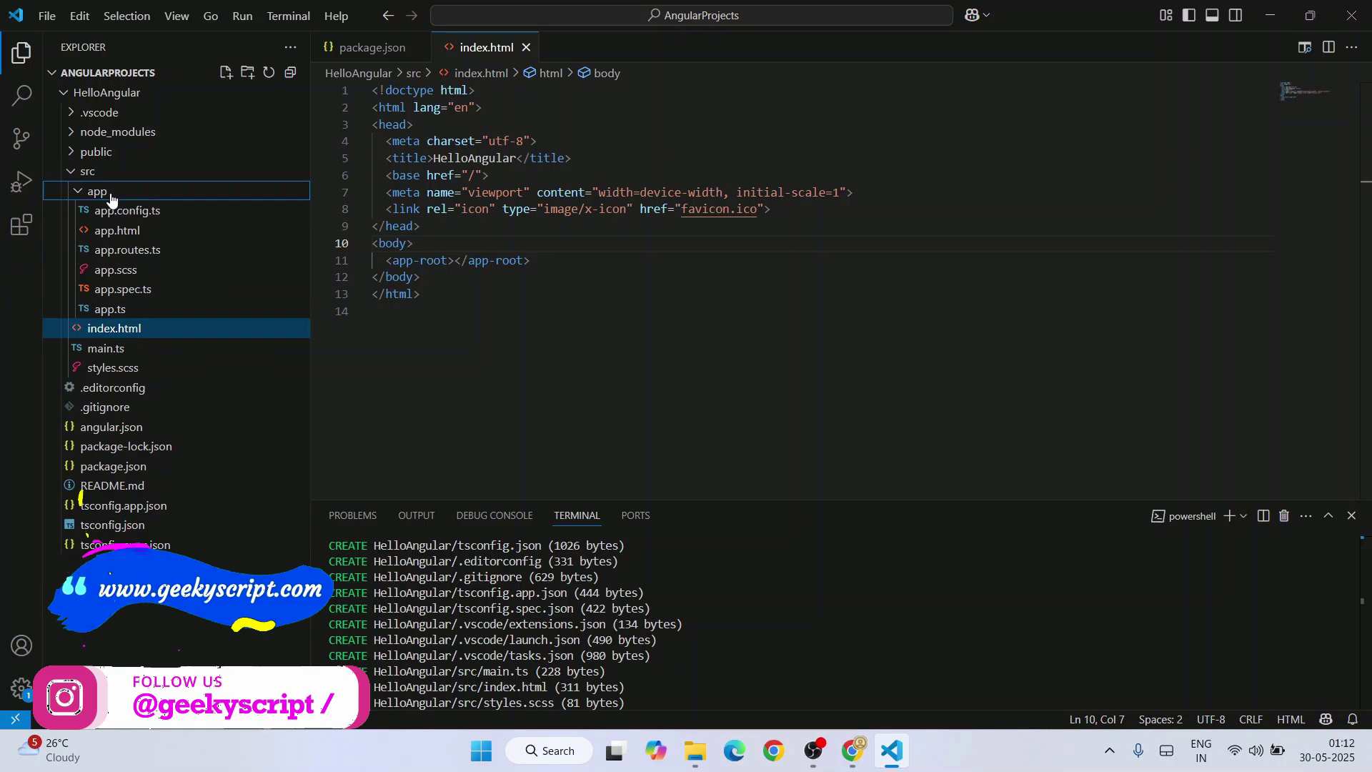
click(114, 238)
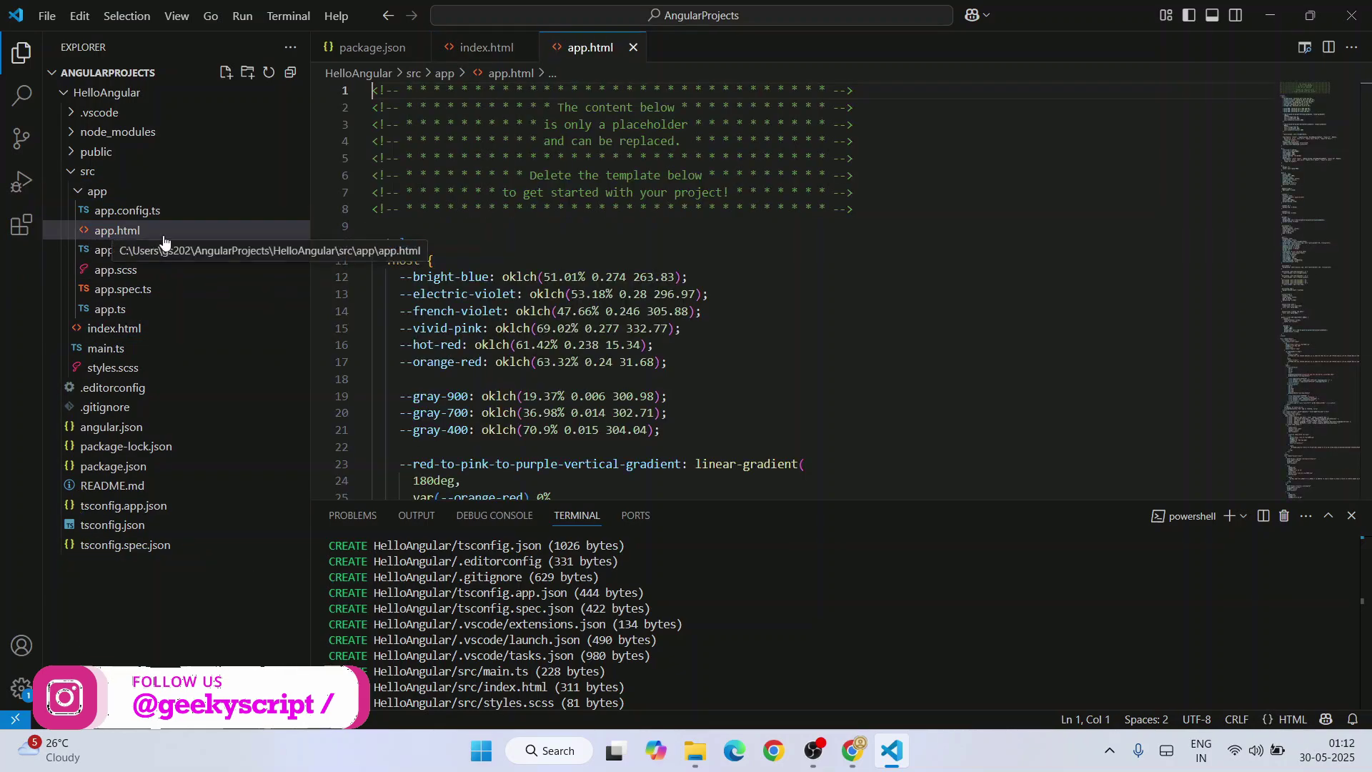
scroll(636, 214, down, 20)
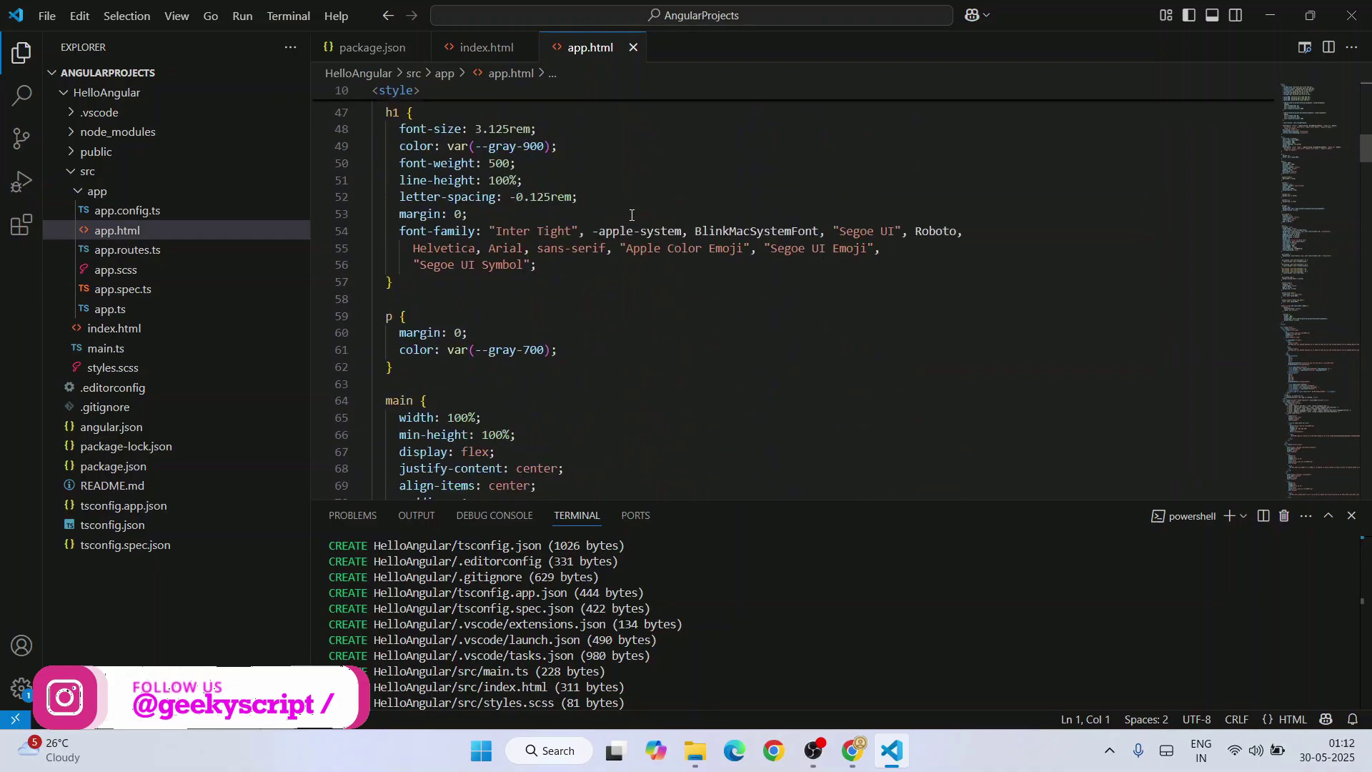
scroll(695, 352, down, 10)
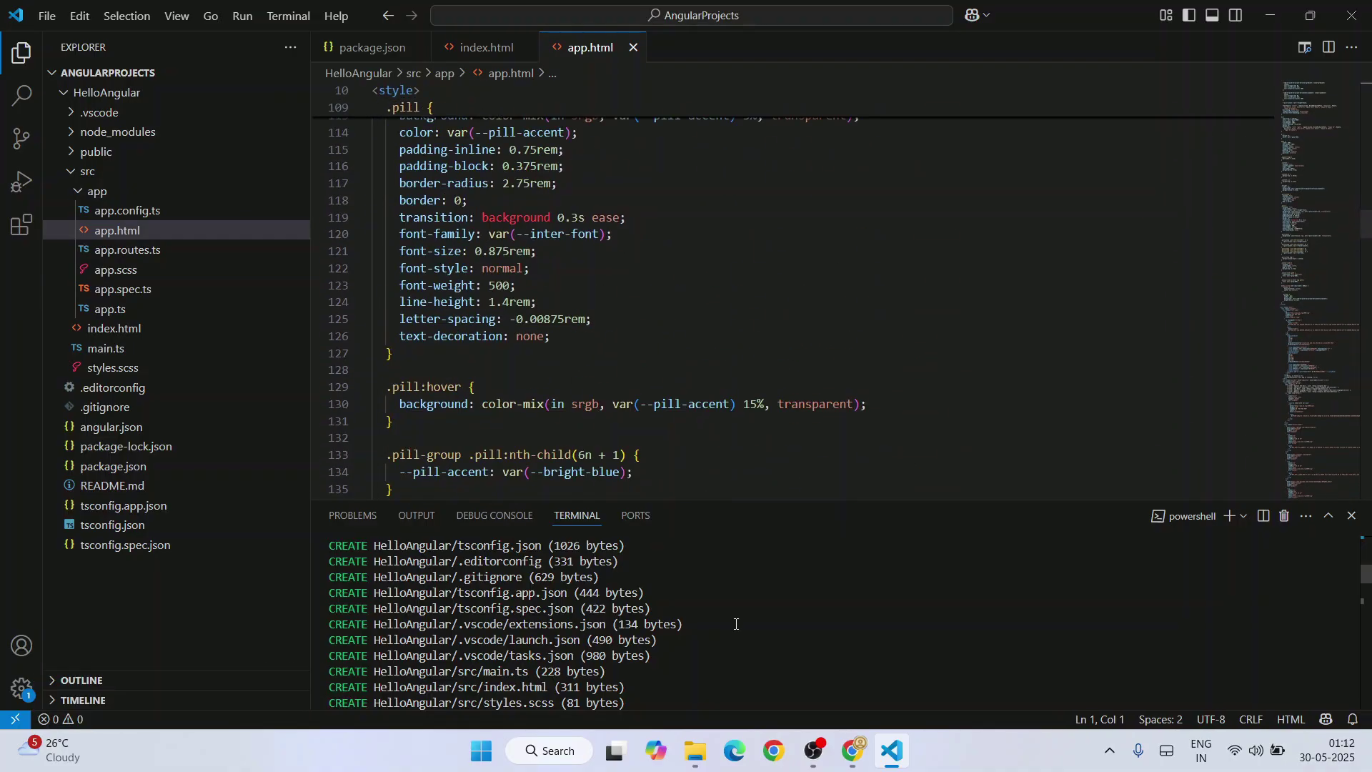
scroll(500, 629, down, 1)
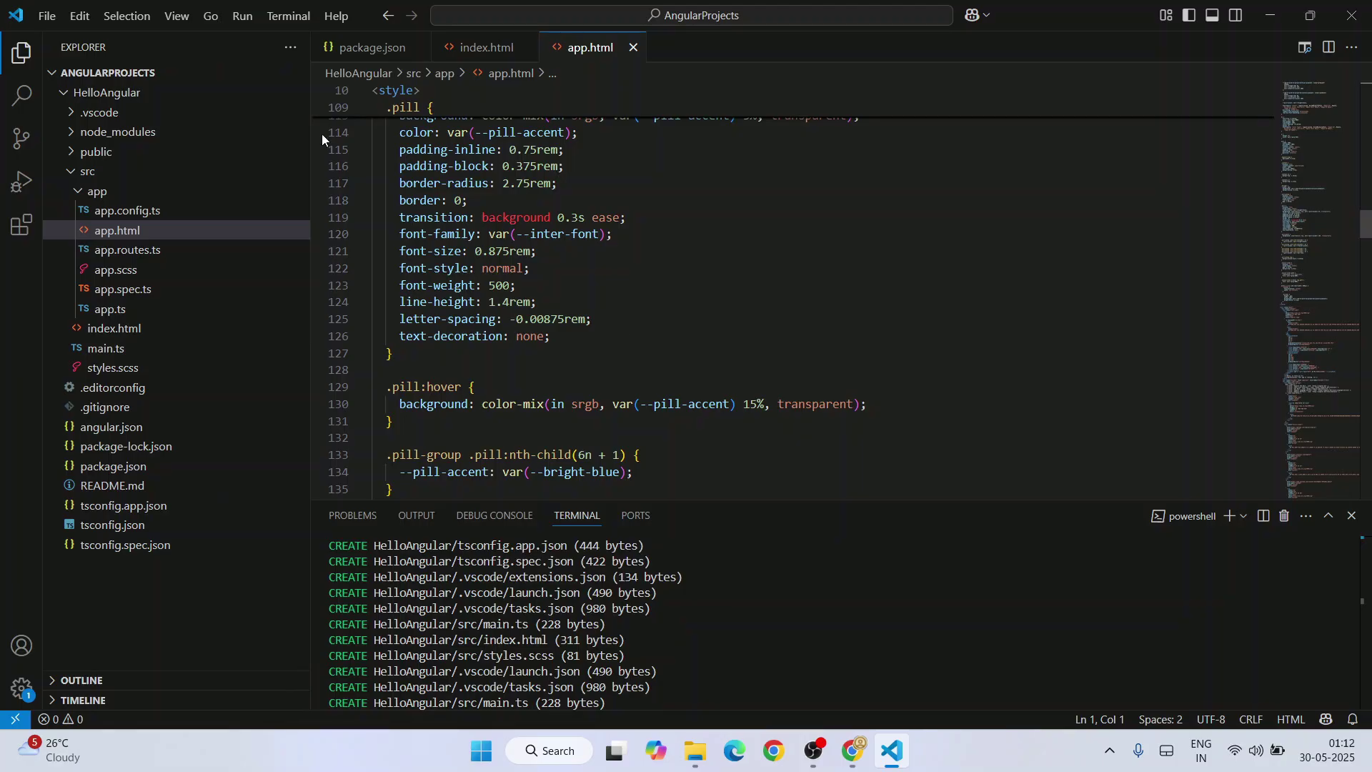